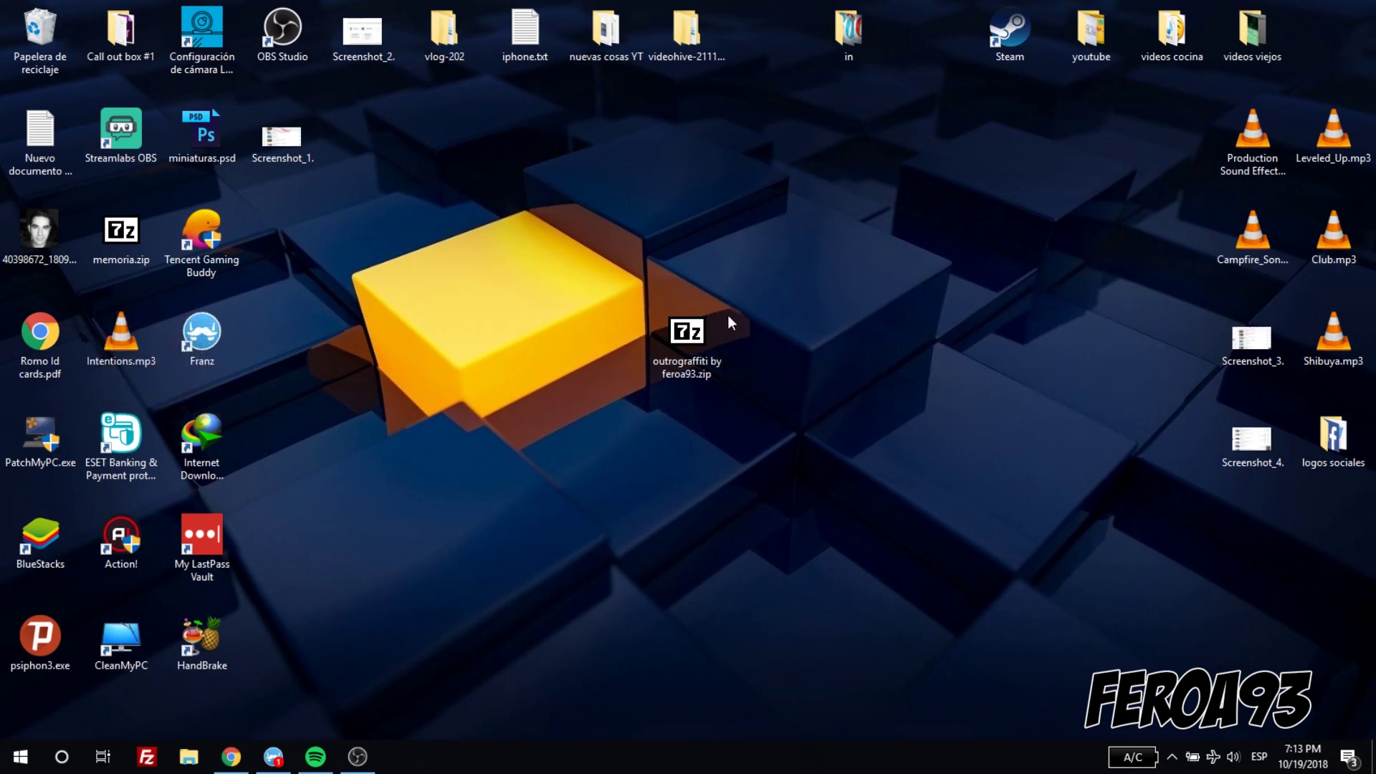
Extract the outrograffiti by feroa93 zip onto the desktop, arrange the icons, and open the extracted folder.
right_click(685, 329)
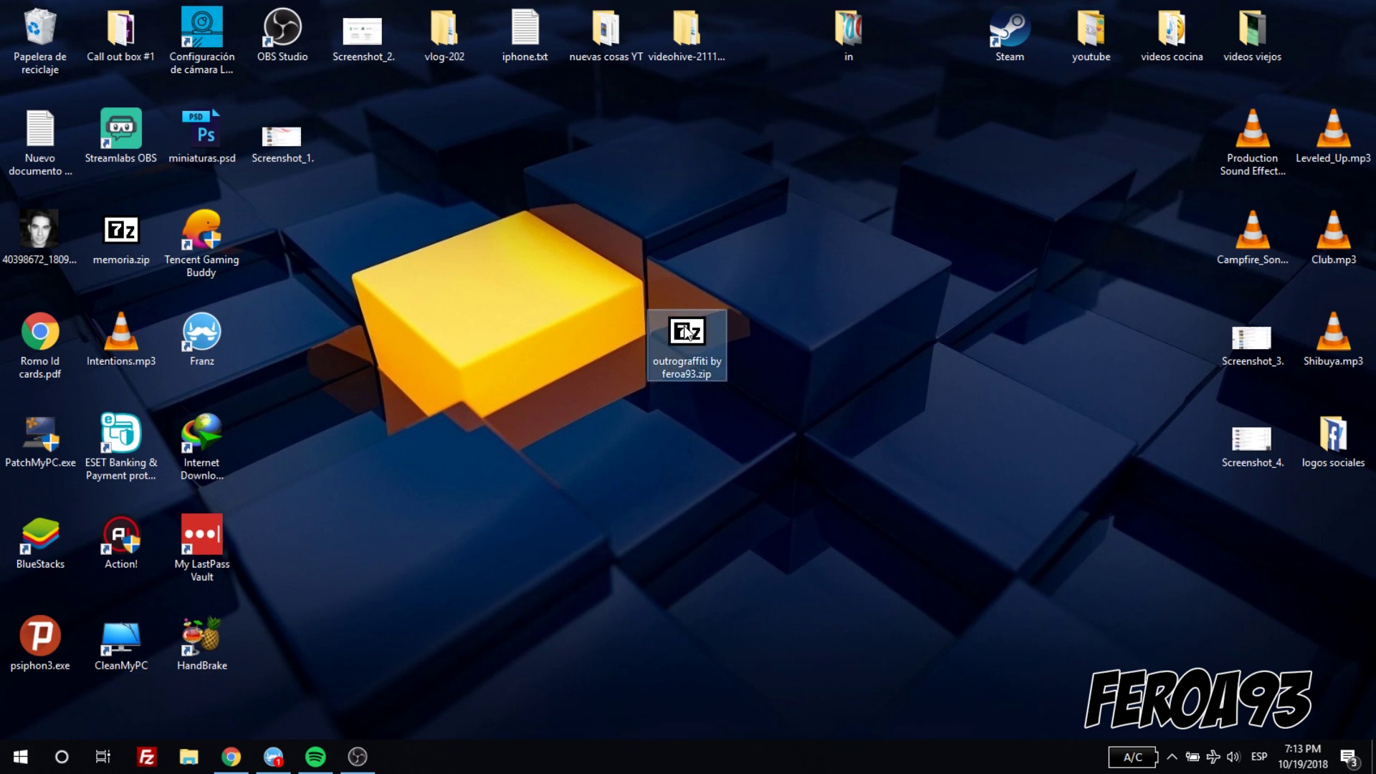
mouse_move(726, 357)
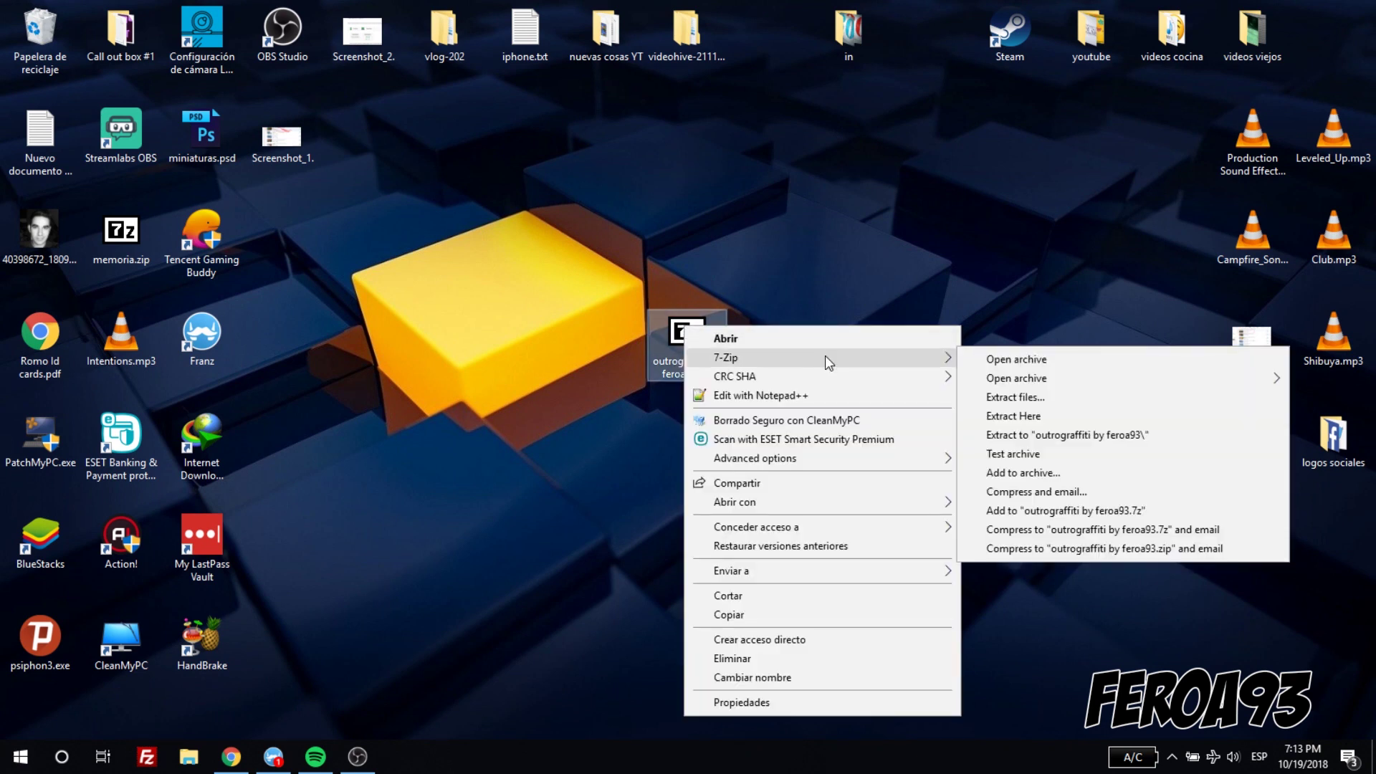
click(1039, 416)
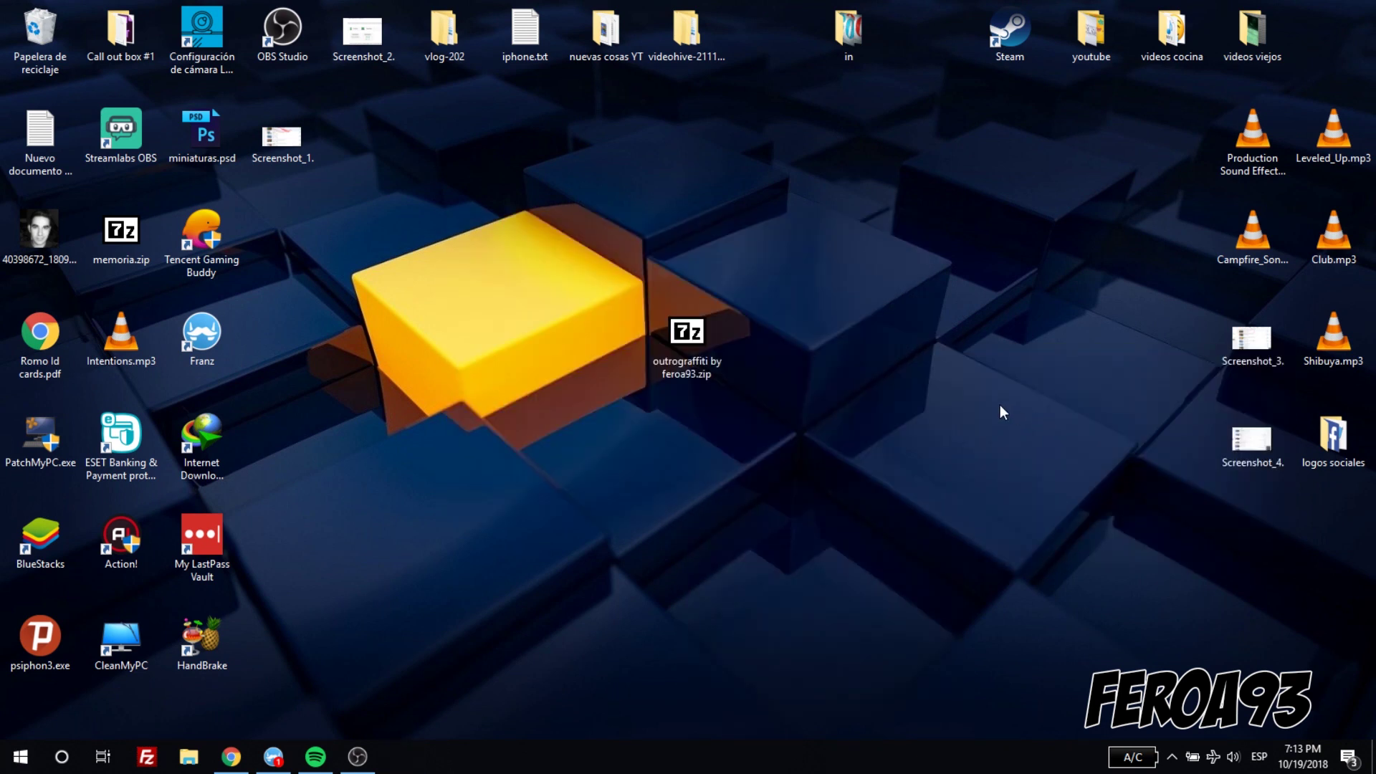
drag(687, 333, 639, 389)
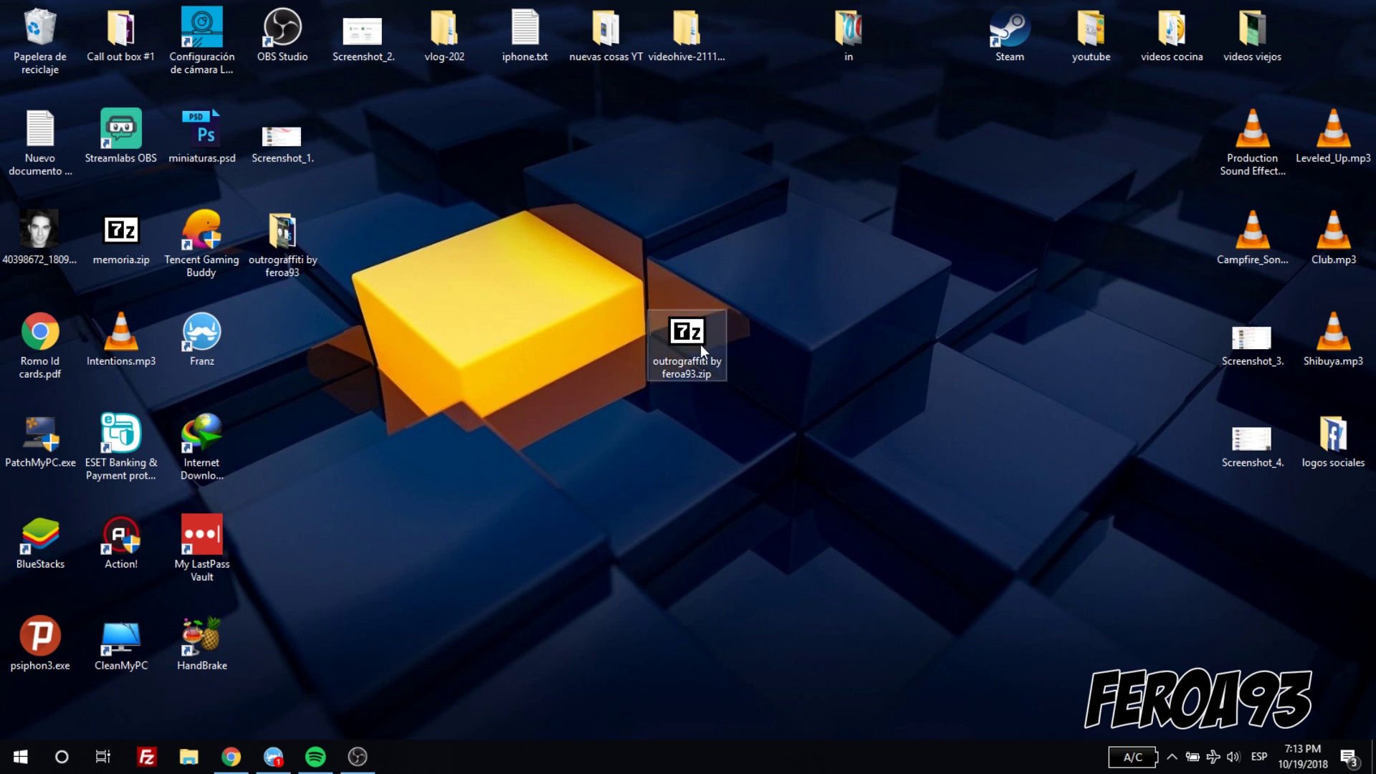
drag(326, 369, 316, 351)
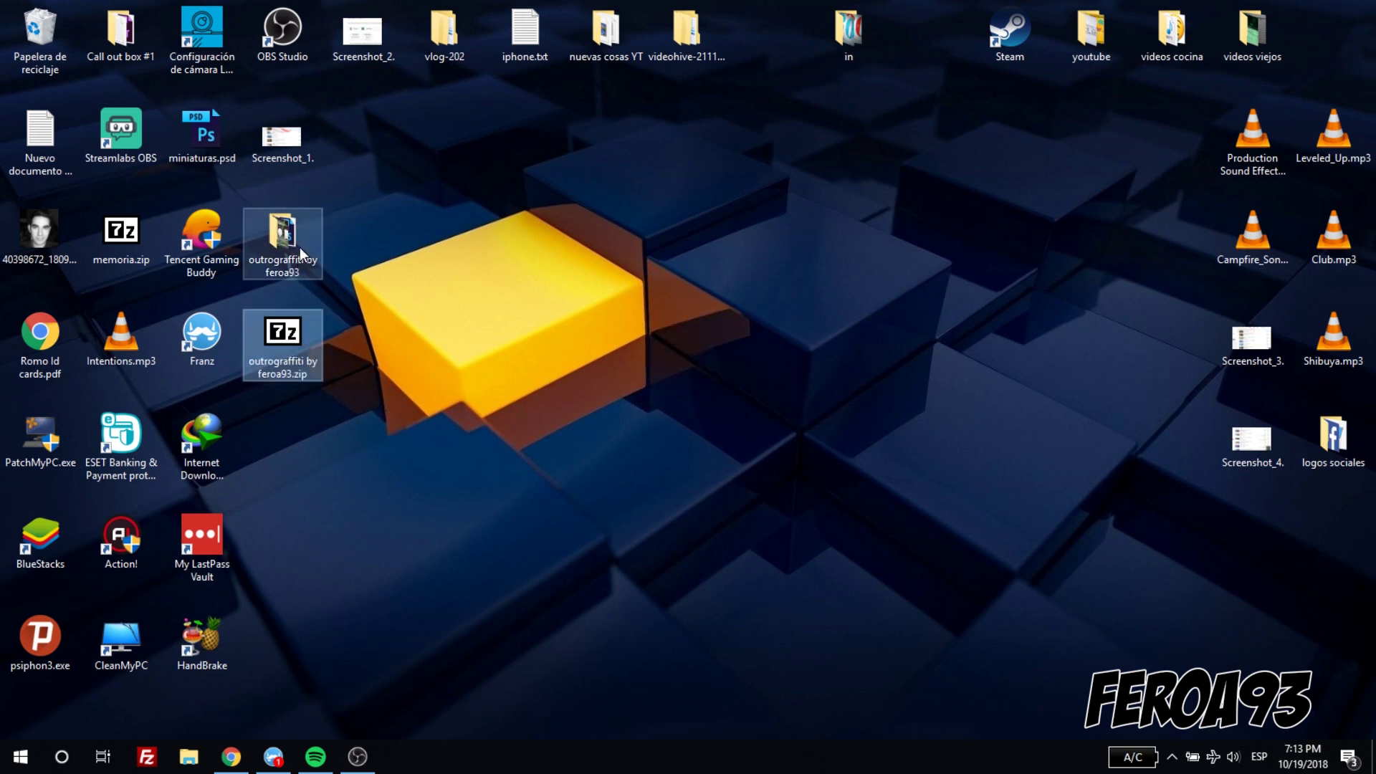
drag(299, 247, 742, 406)
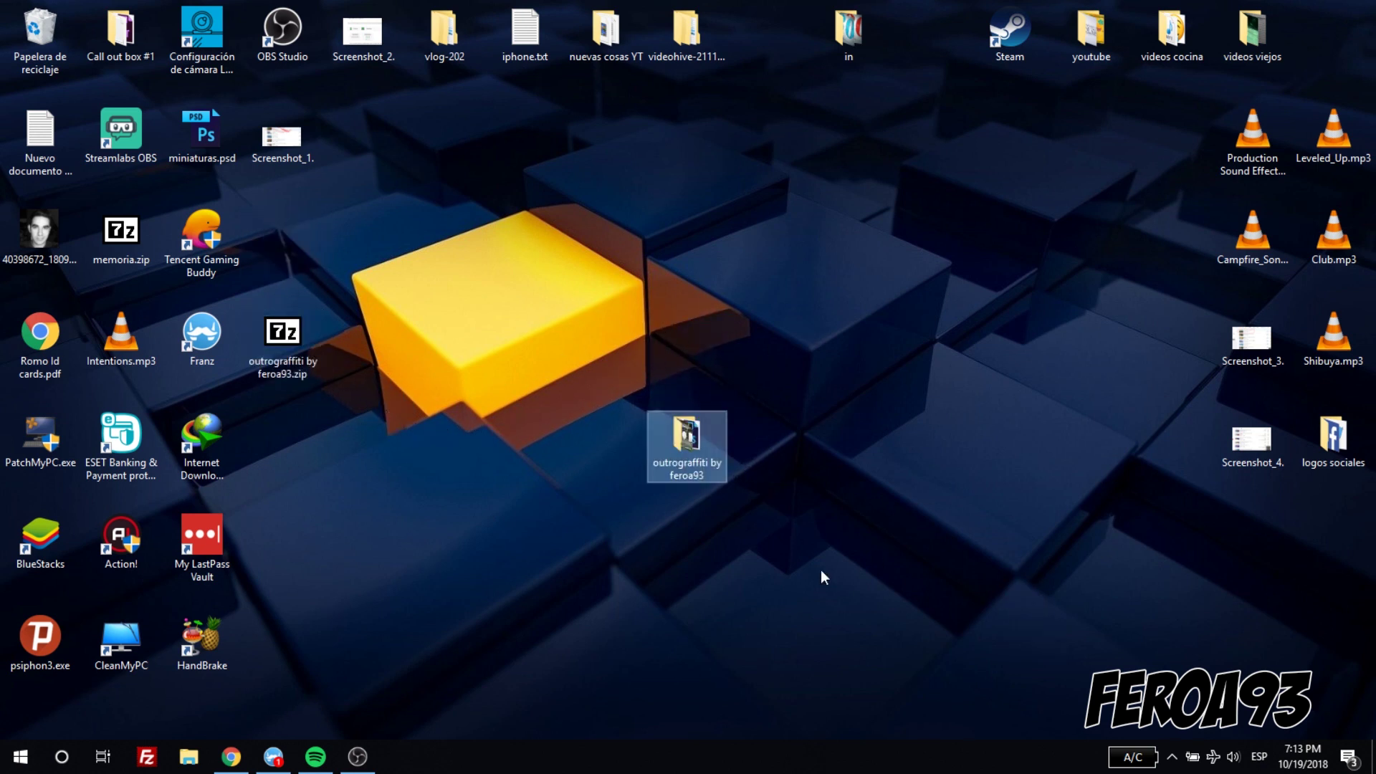
double_click(699, 454)
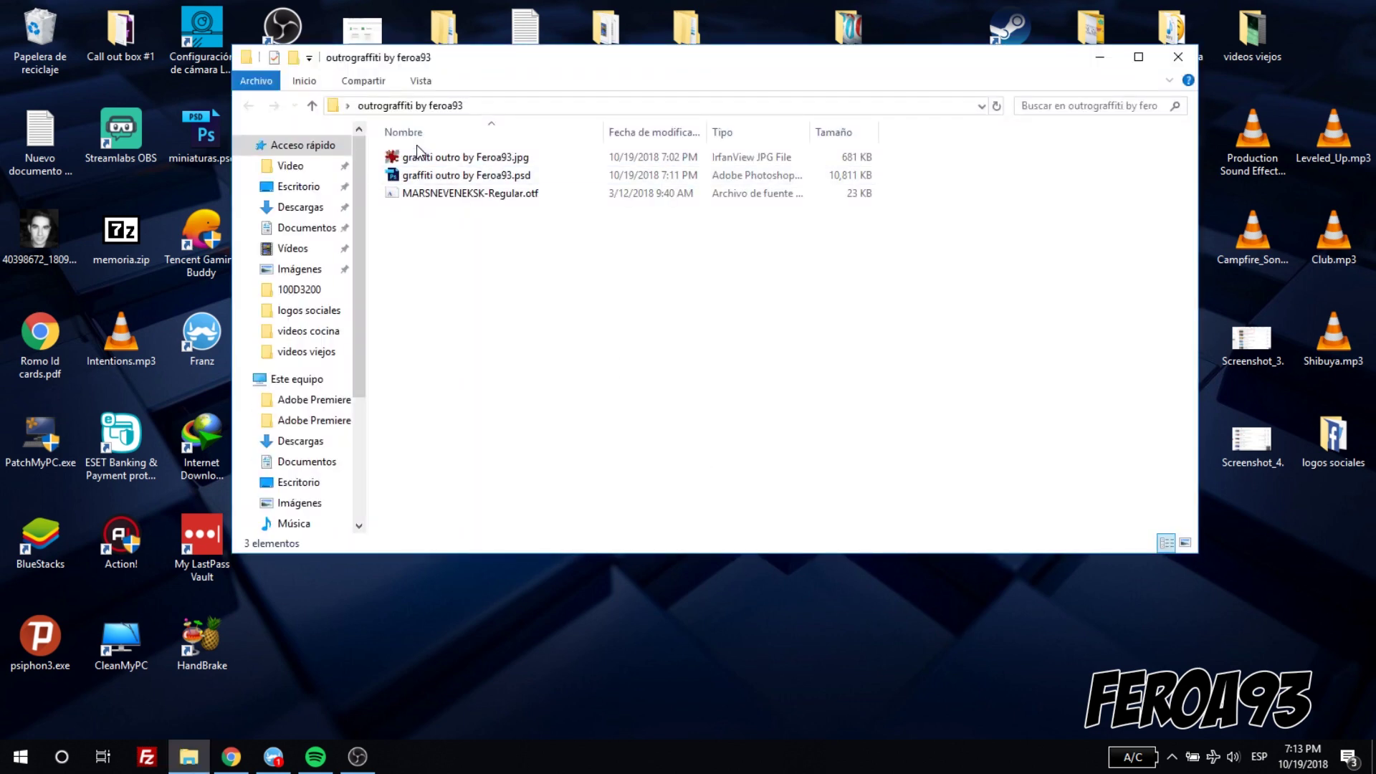
Preview the graffiti outro JPG, close it, then select the PSD and MARSNEVENEKSK font files.
double_click(487, 167)
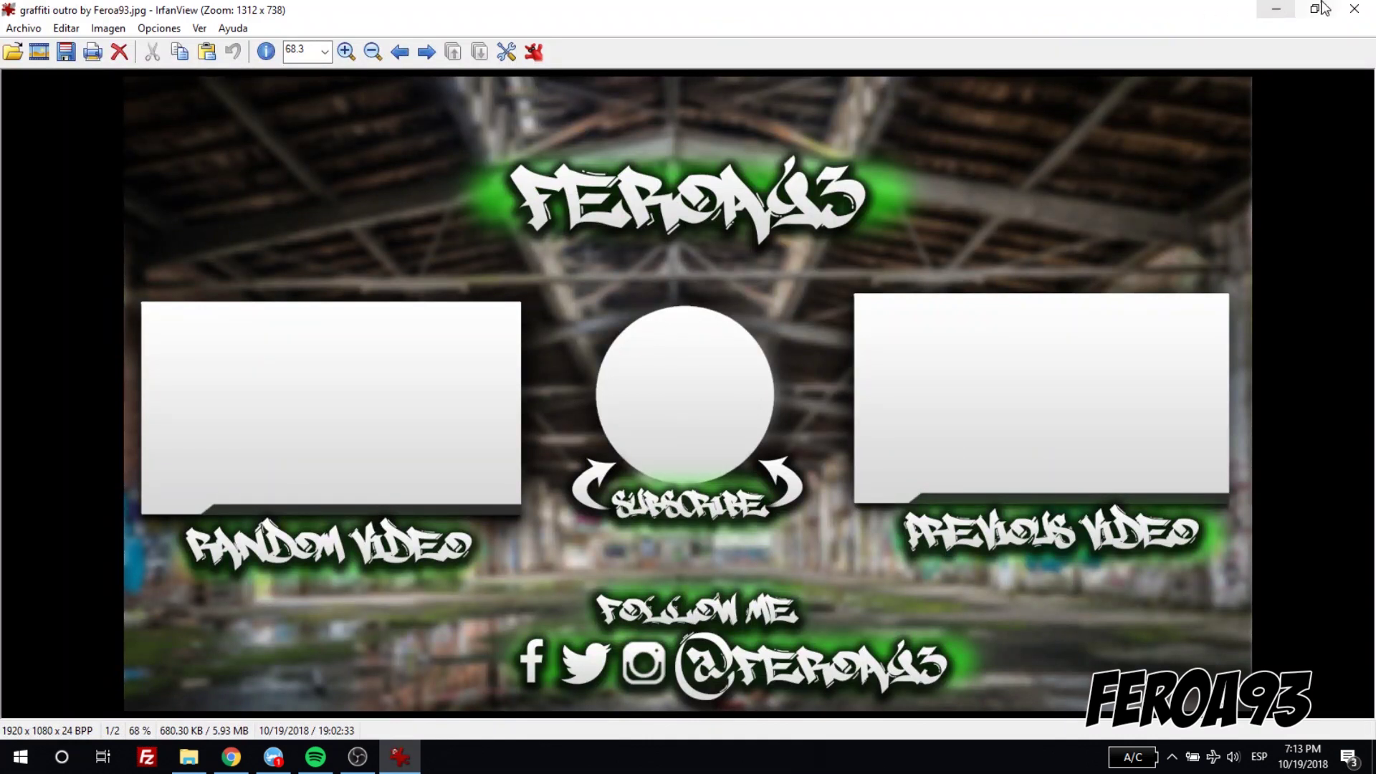
click(1353, 8)
click(525, 176)
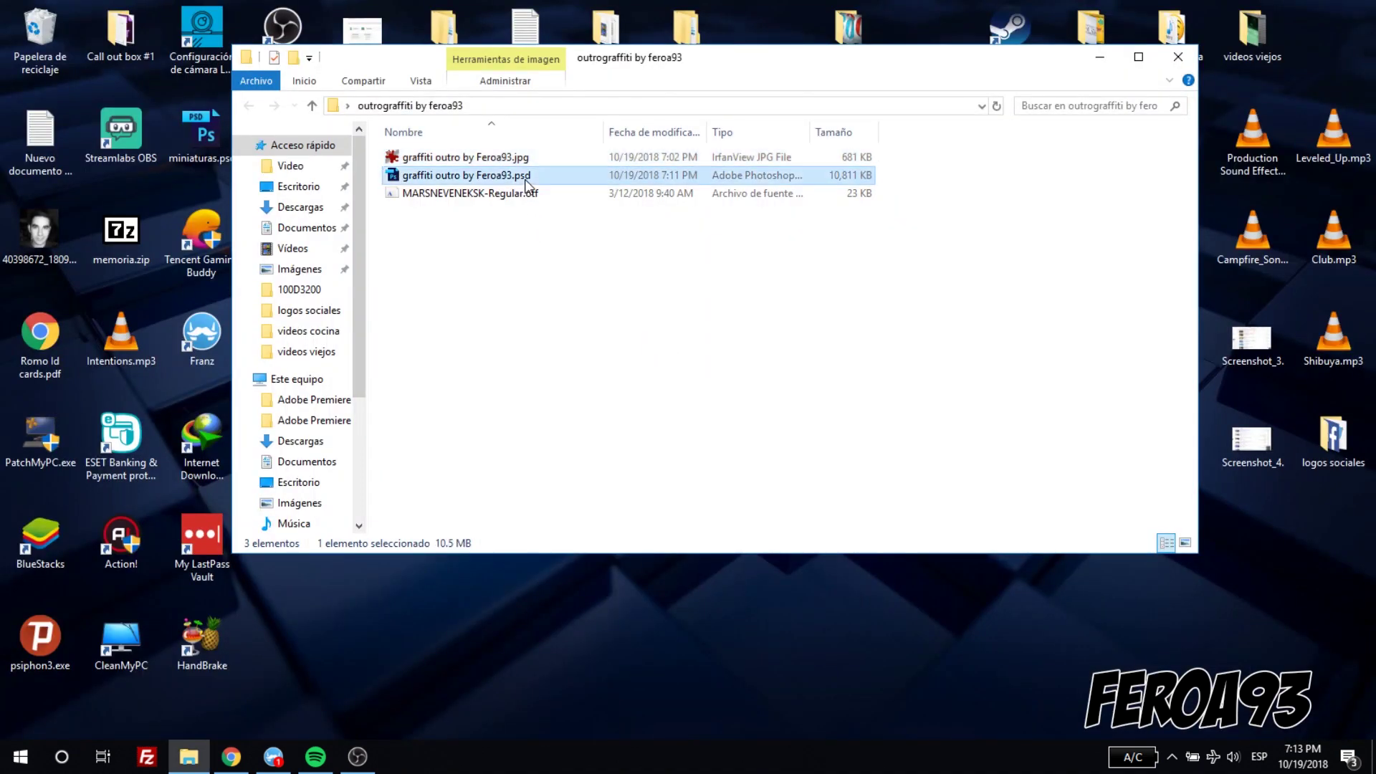
click(539, 196)
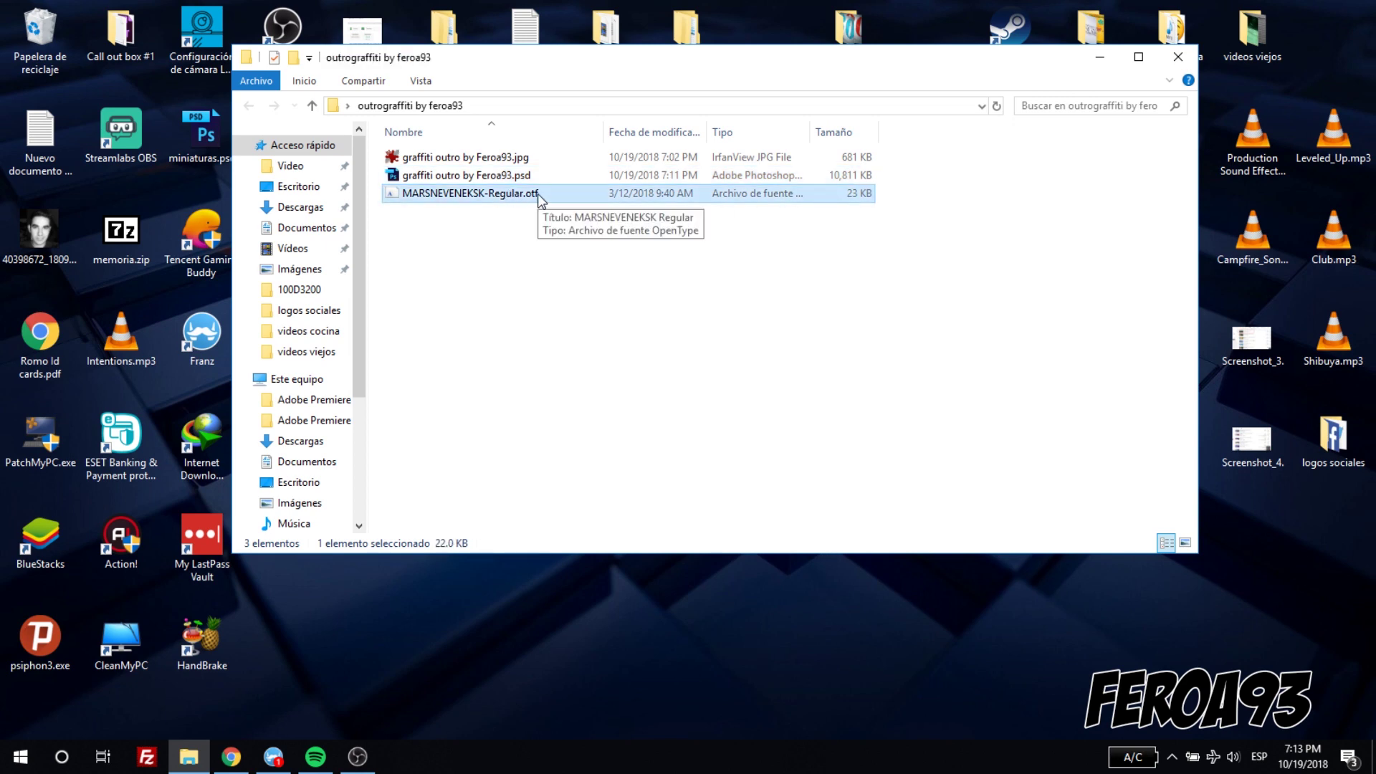
Preview the MARSNEVENEKSK Regular font, then install it from the file's context menu.
double_click(544, 193)
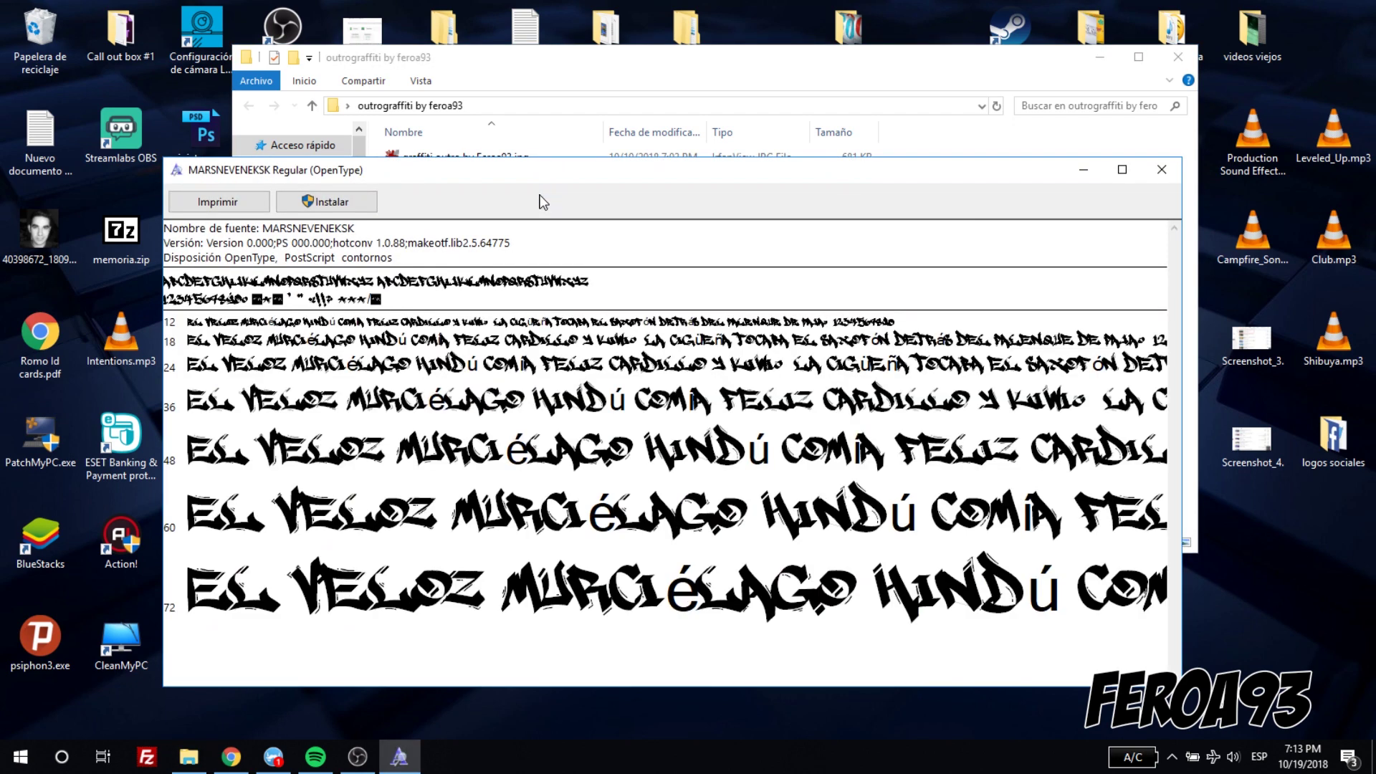
click(327, 202)
click(1161, 169)
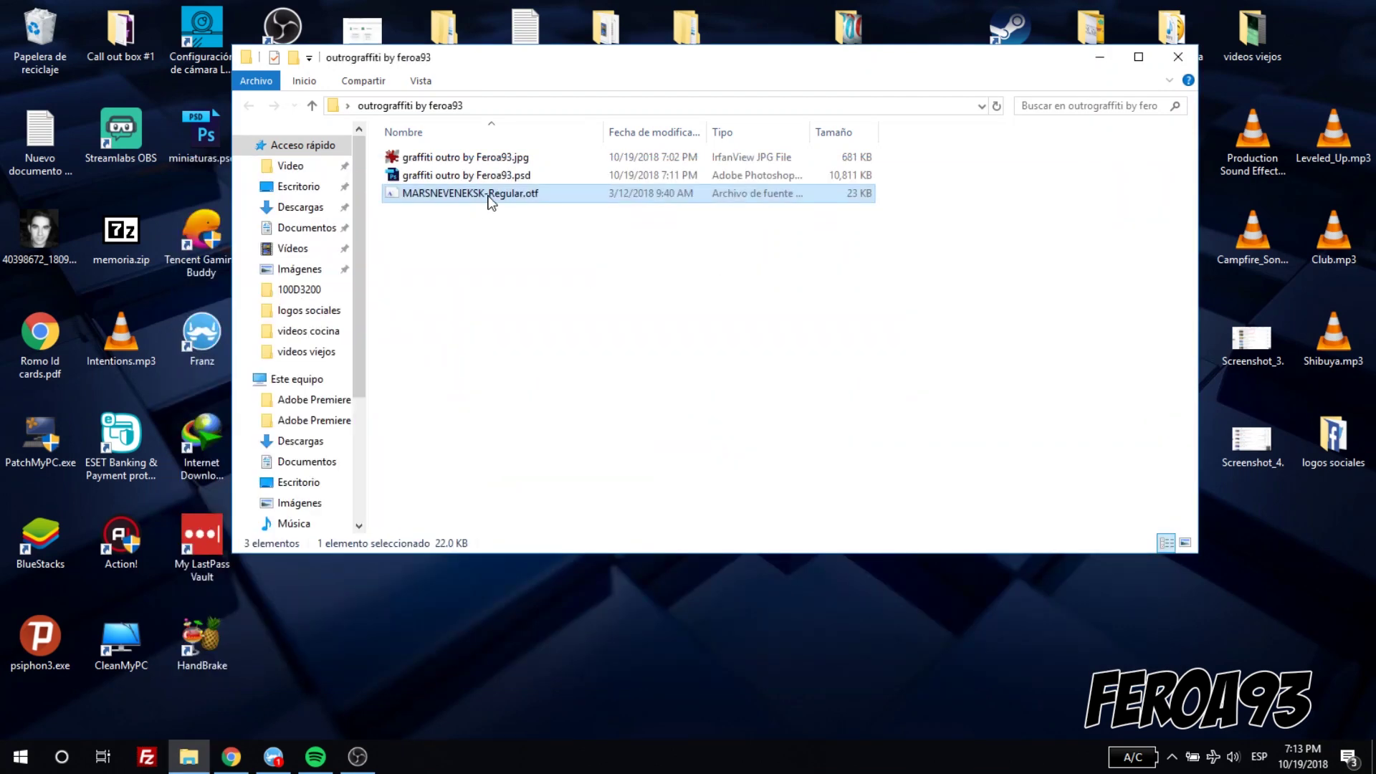
right_click(487, 194)
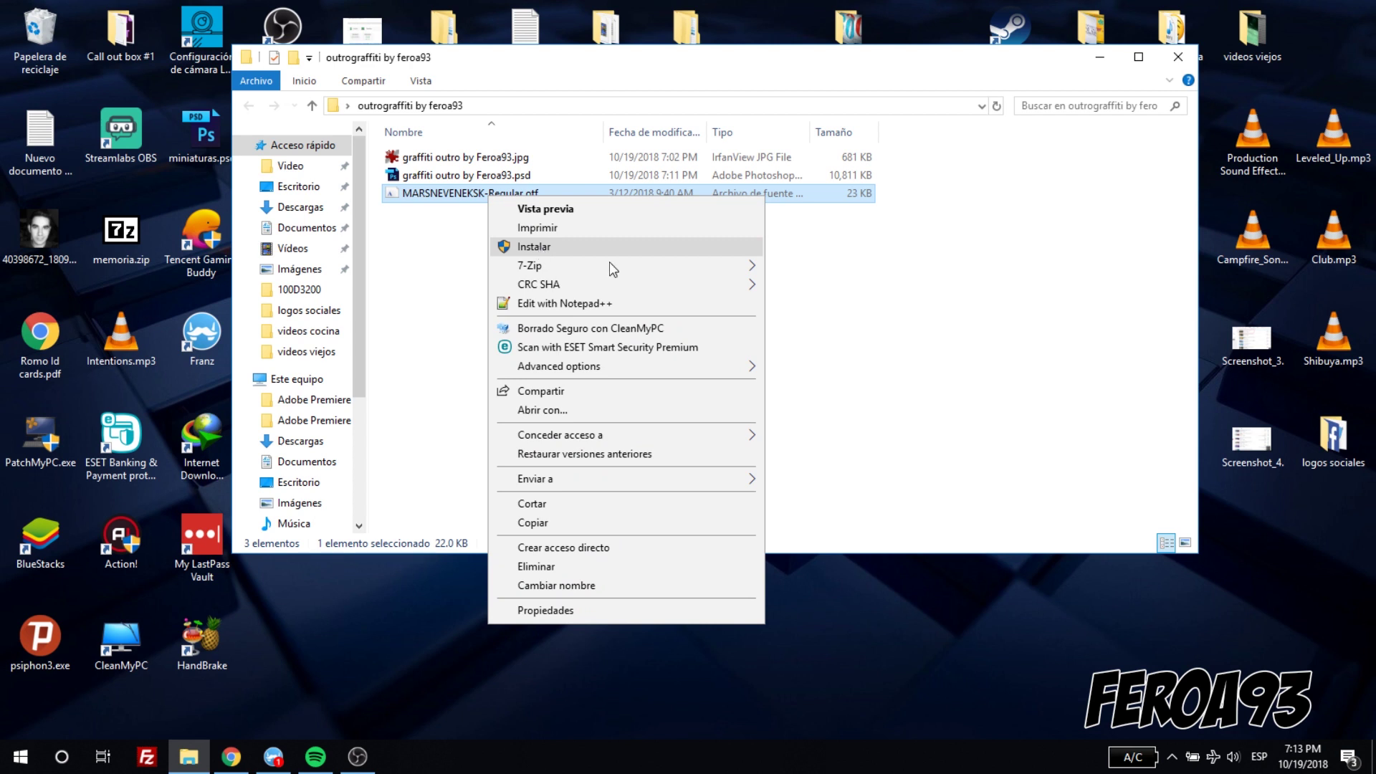
click(831, 230)
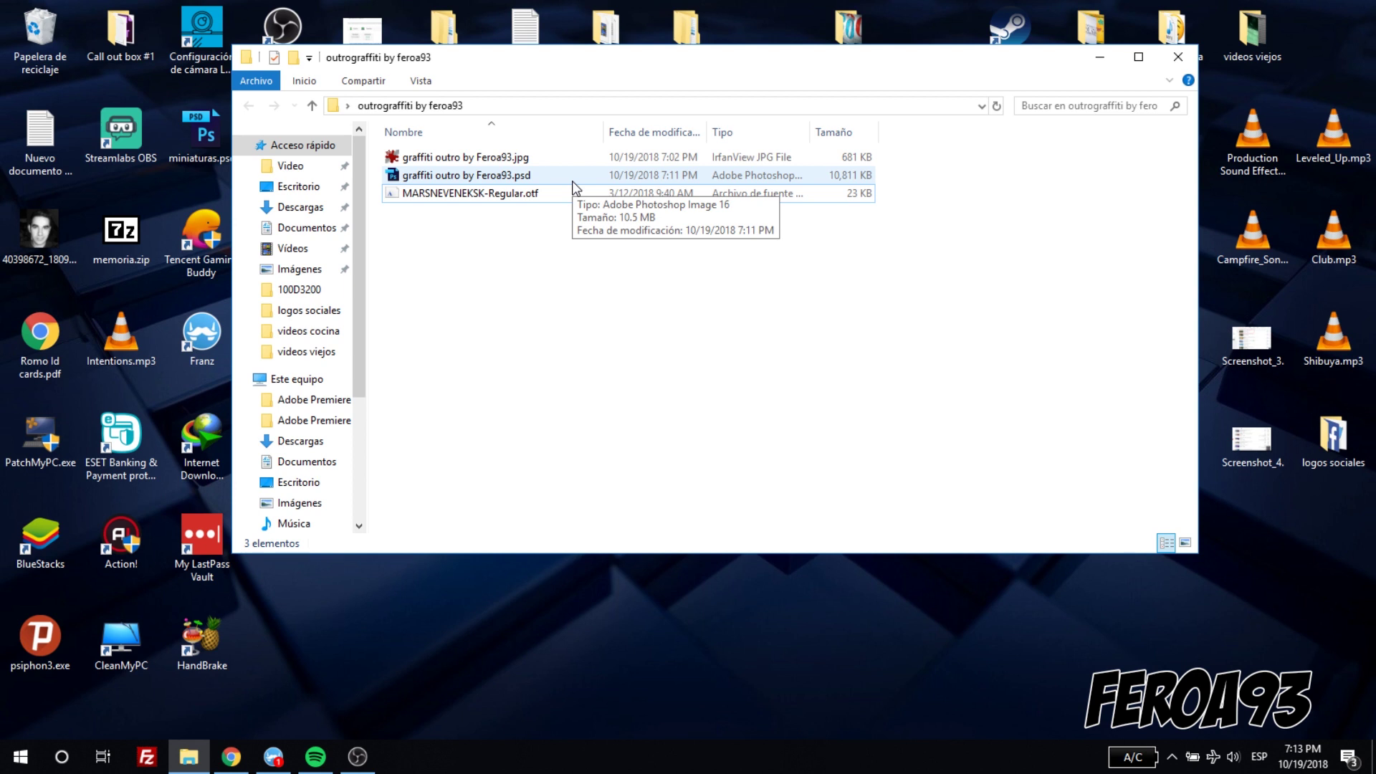
Open the graffiti outro PSD in Photoshop, keeping its embedded colour profile.
double_click(533, 175)
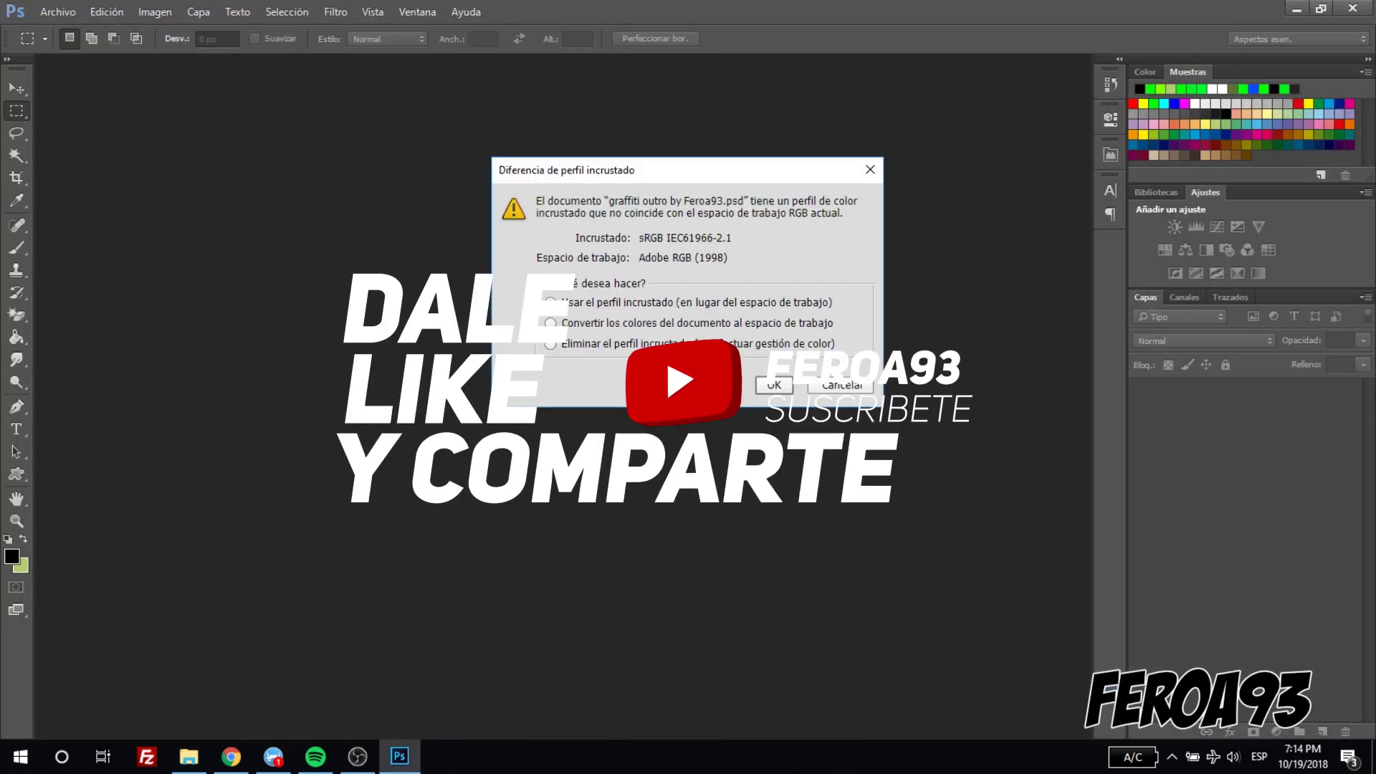
click(775, 386)
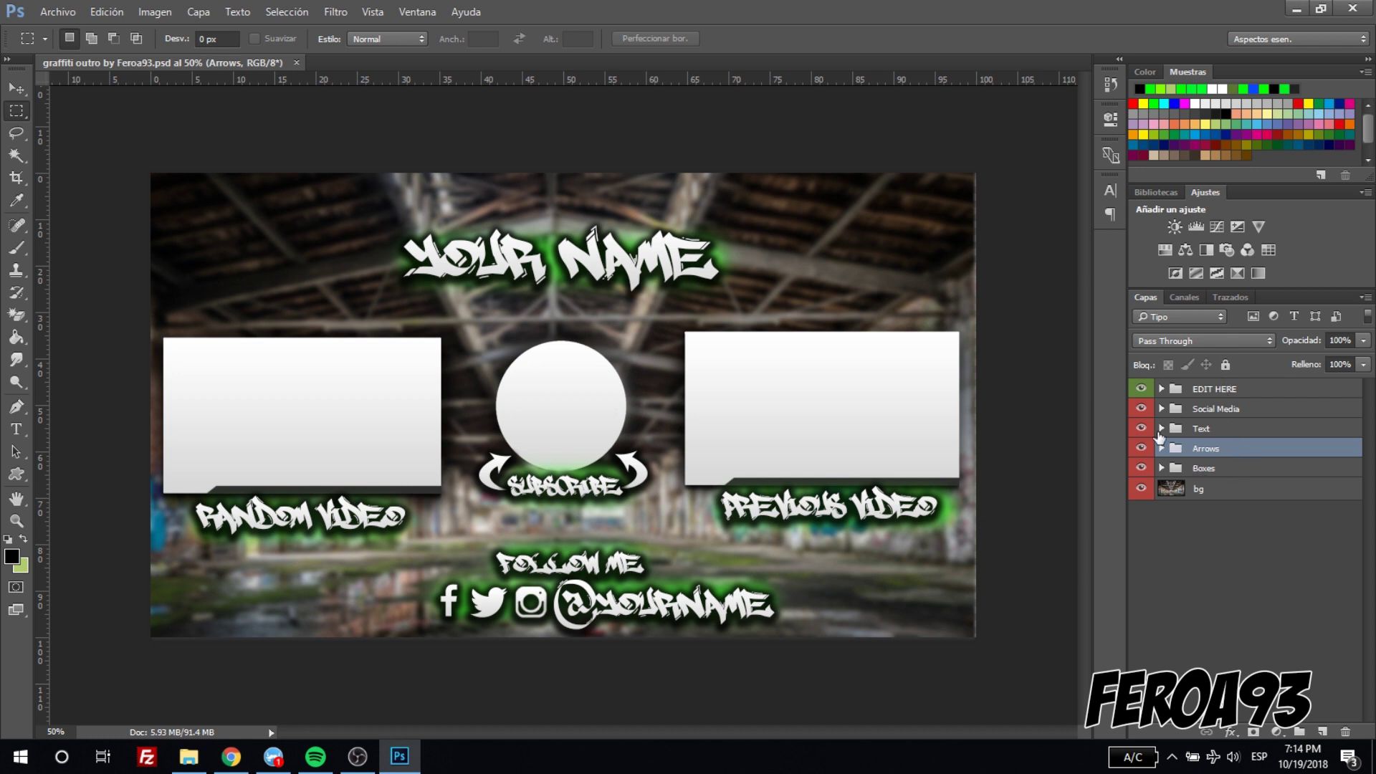
Expand the EDIT HERE group and select the Your name text layer.
click(1162, 389)
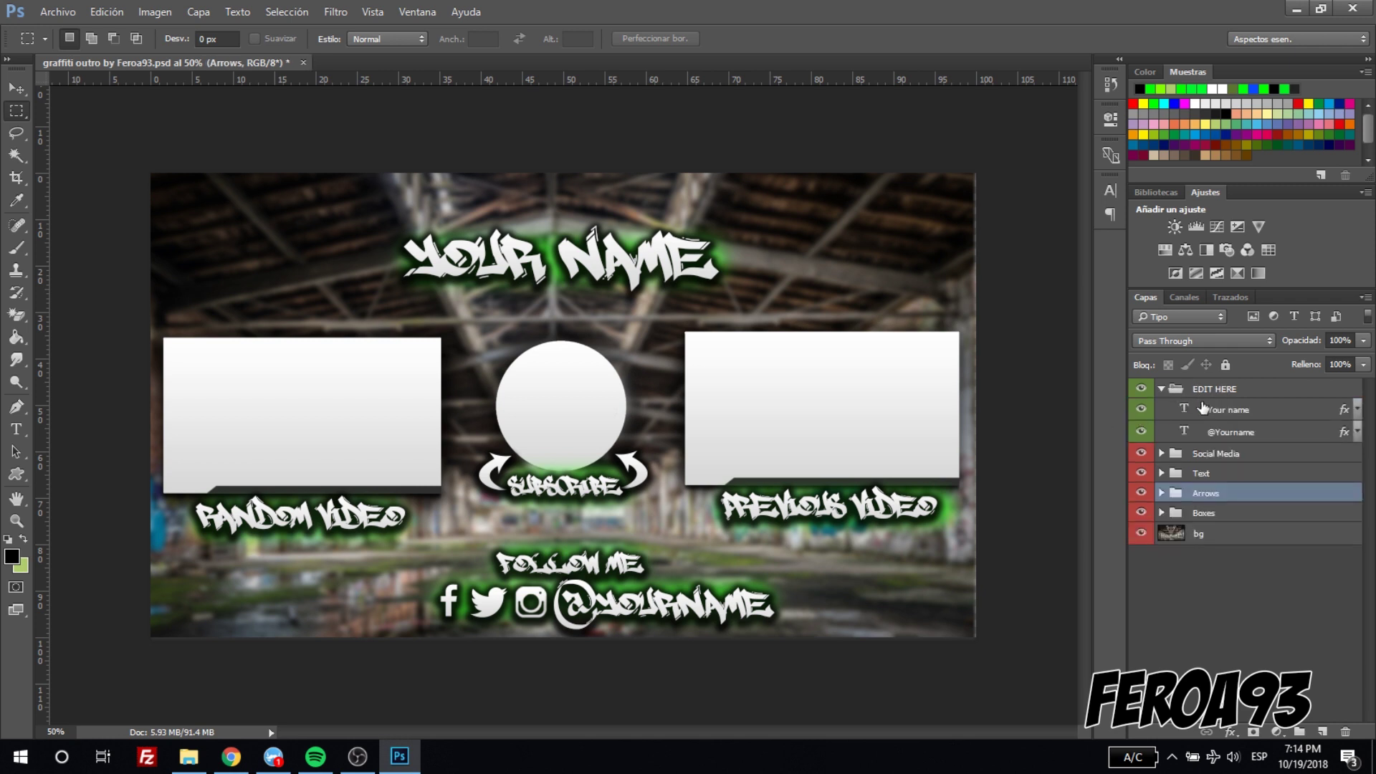
click(1228, 413)
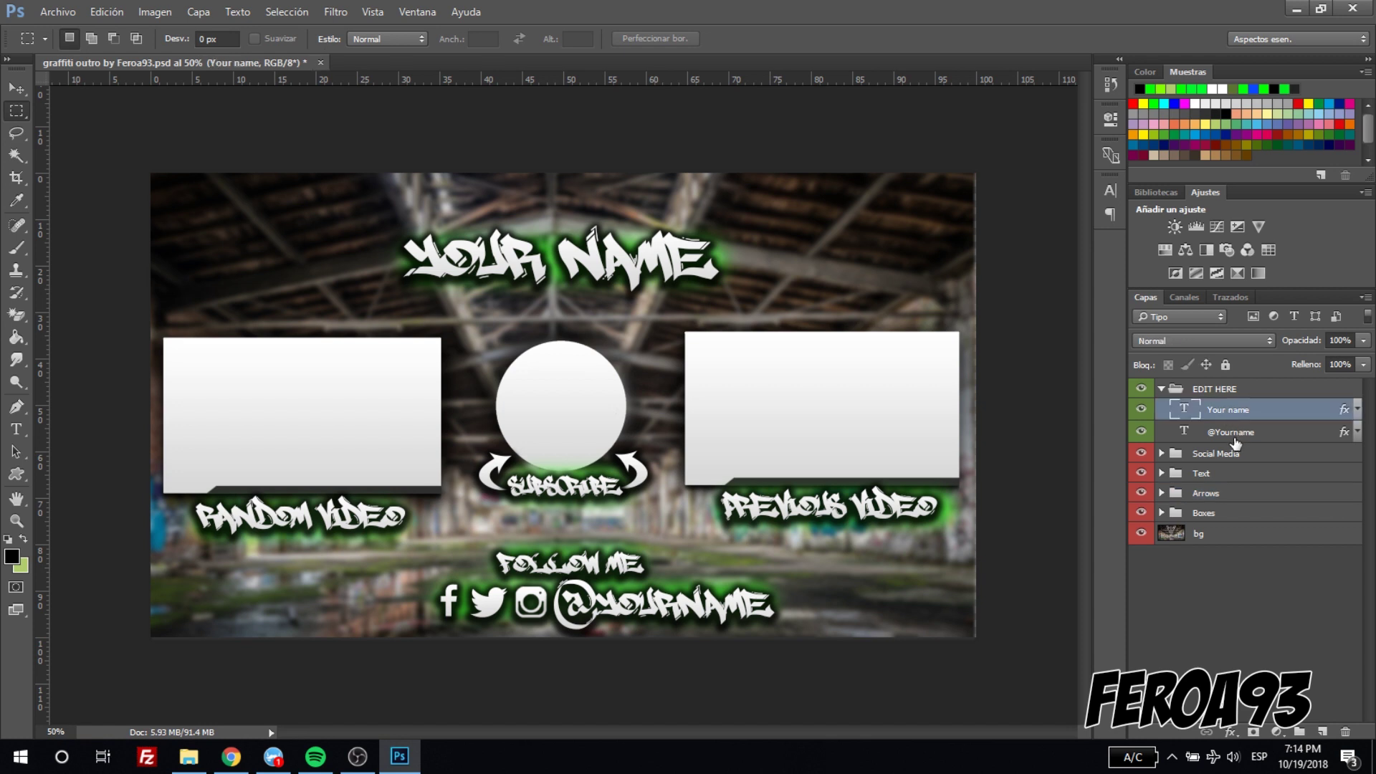
click(1228, 435)
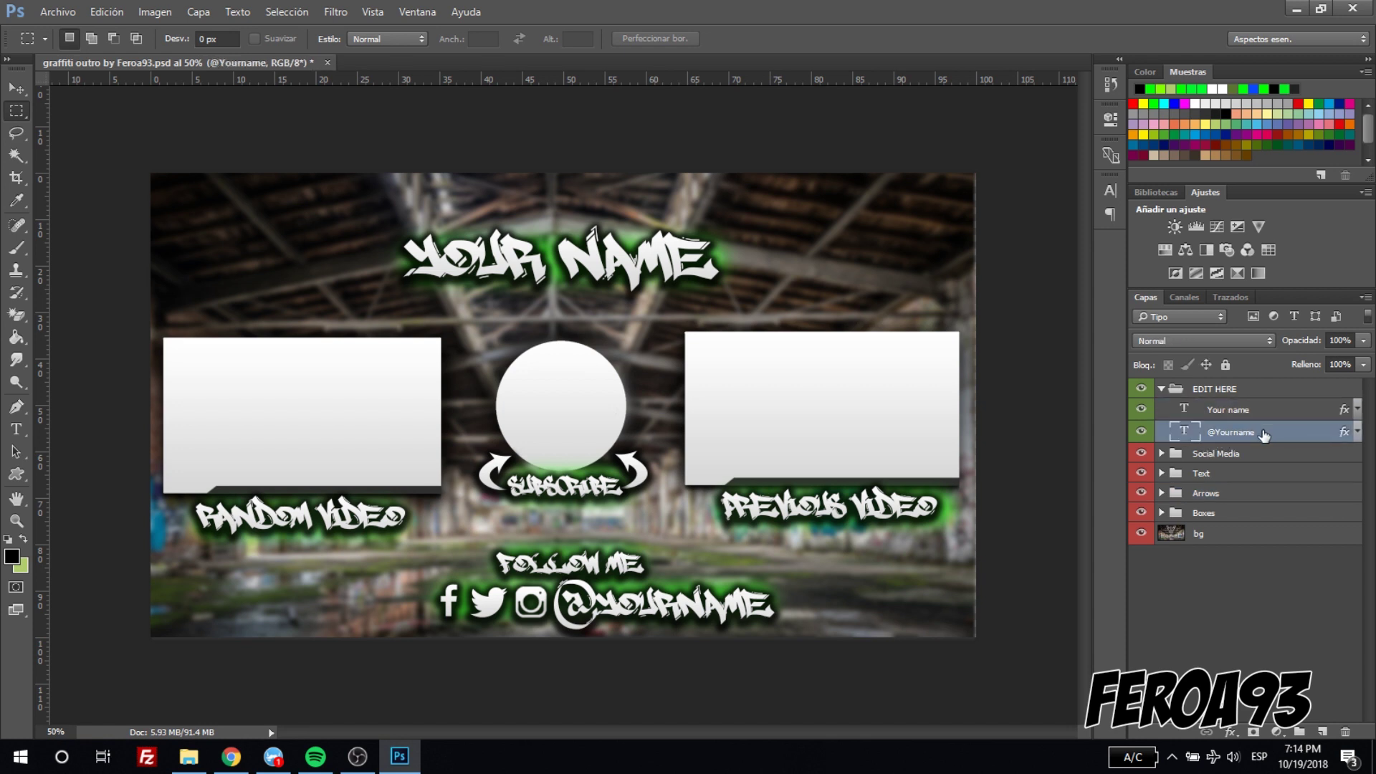
click(1234, 411)
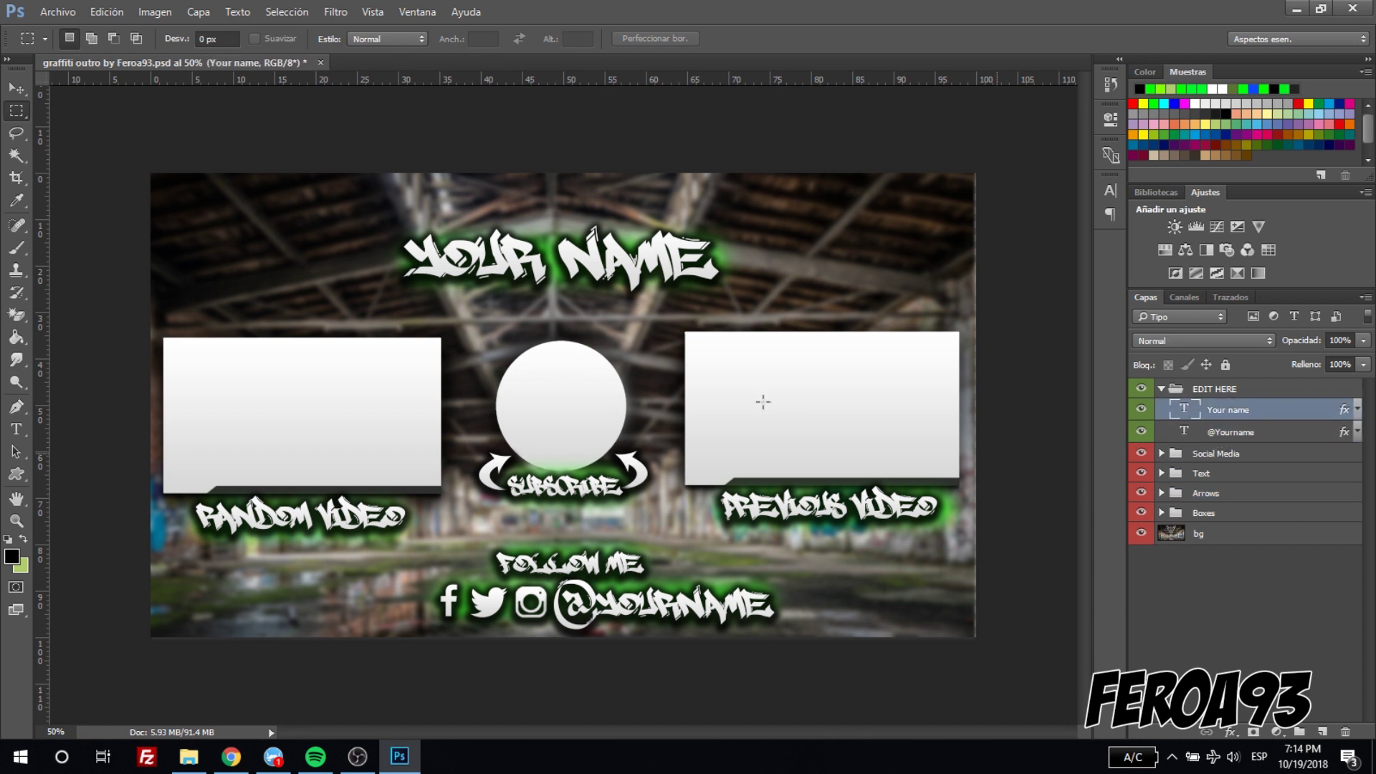
Replace the YOUR NAME headline with Feroa93 and nudge it slightly right.
click(16, 428)
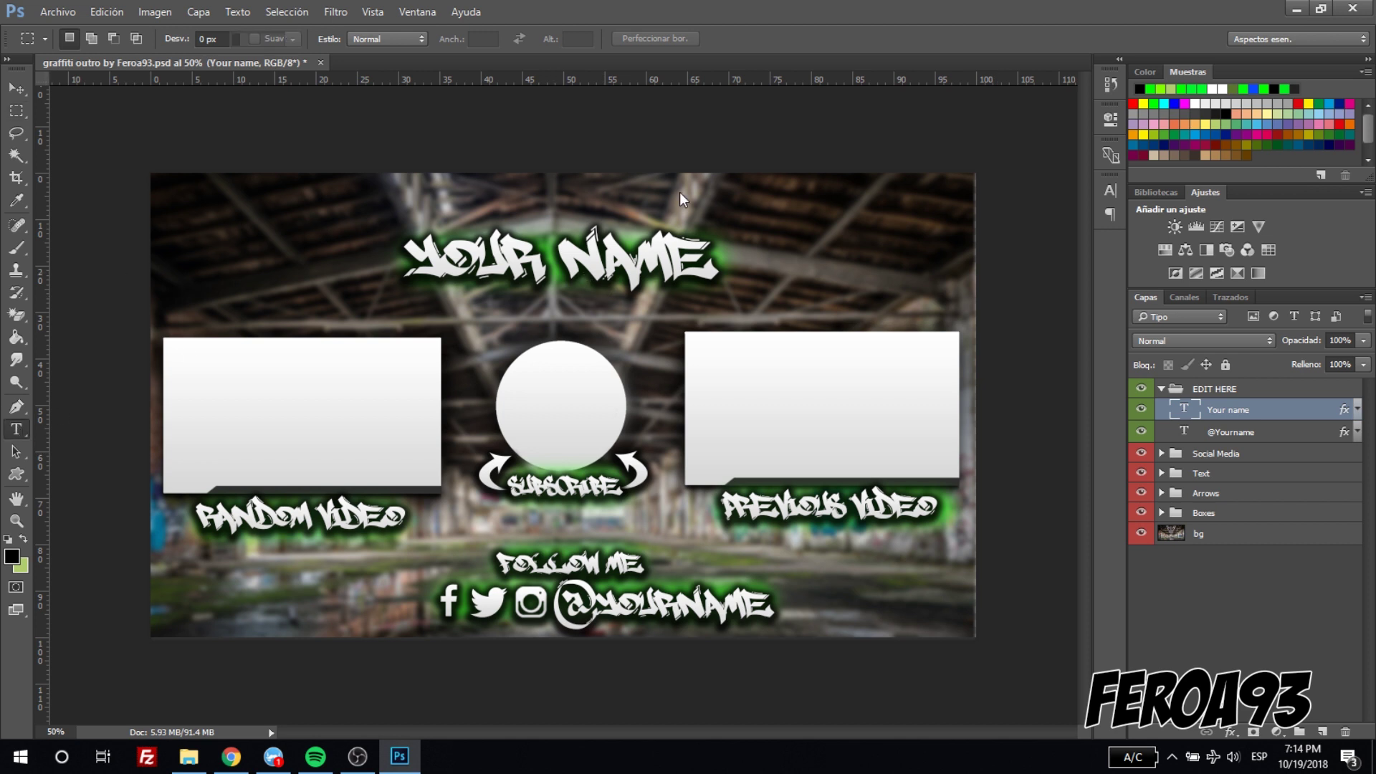
drag(710, 260, 424, 281)
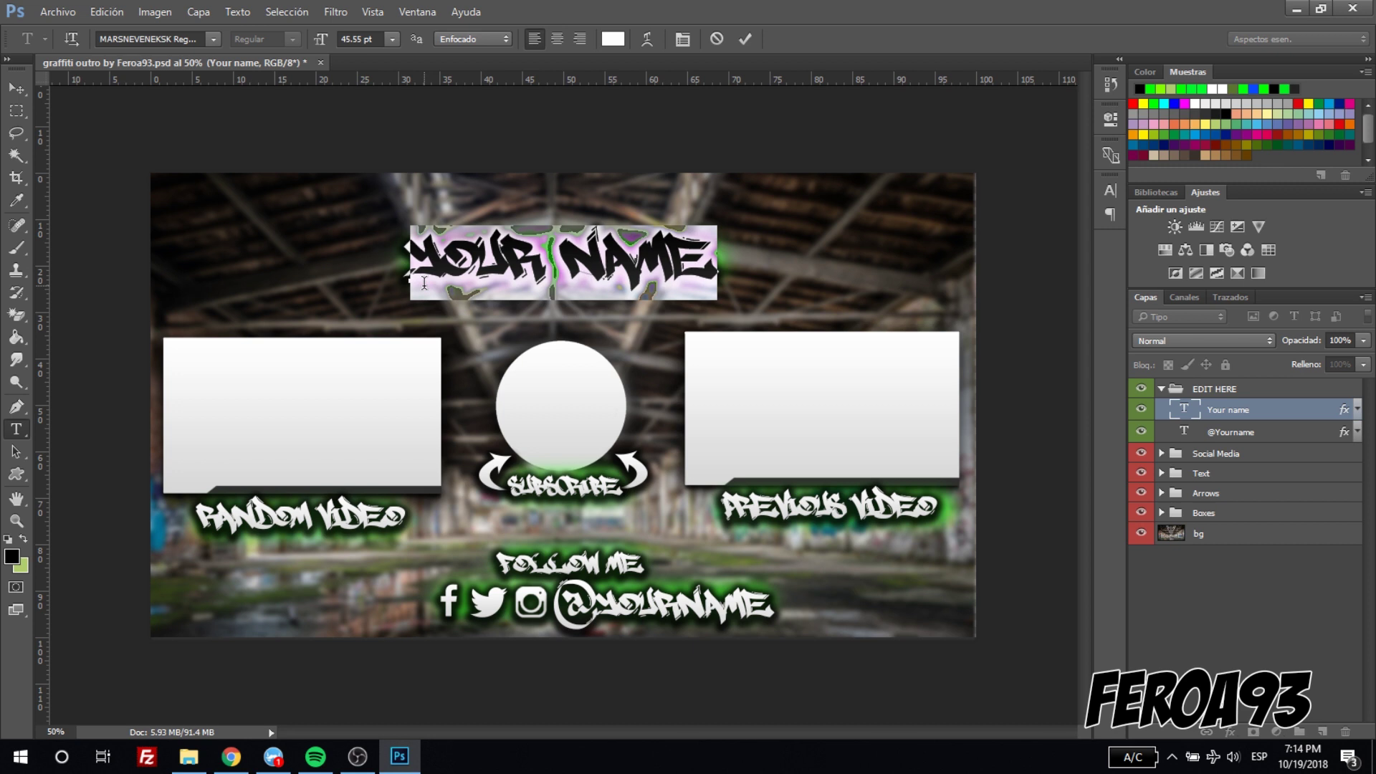
text(Feroa93)
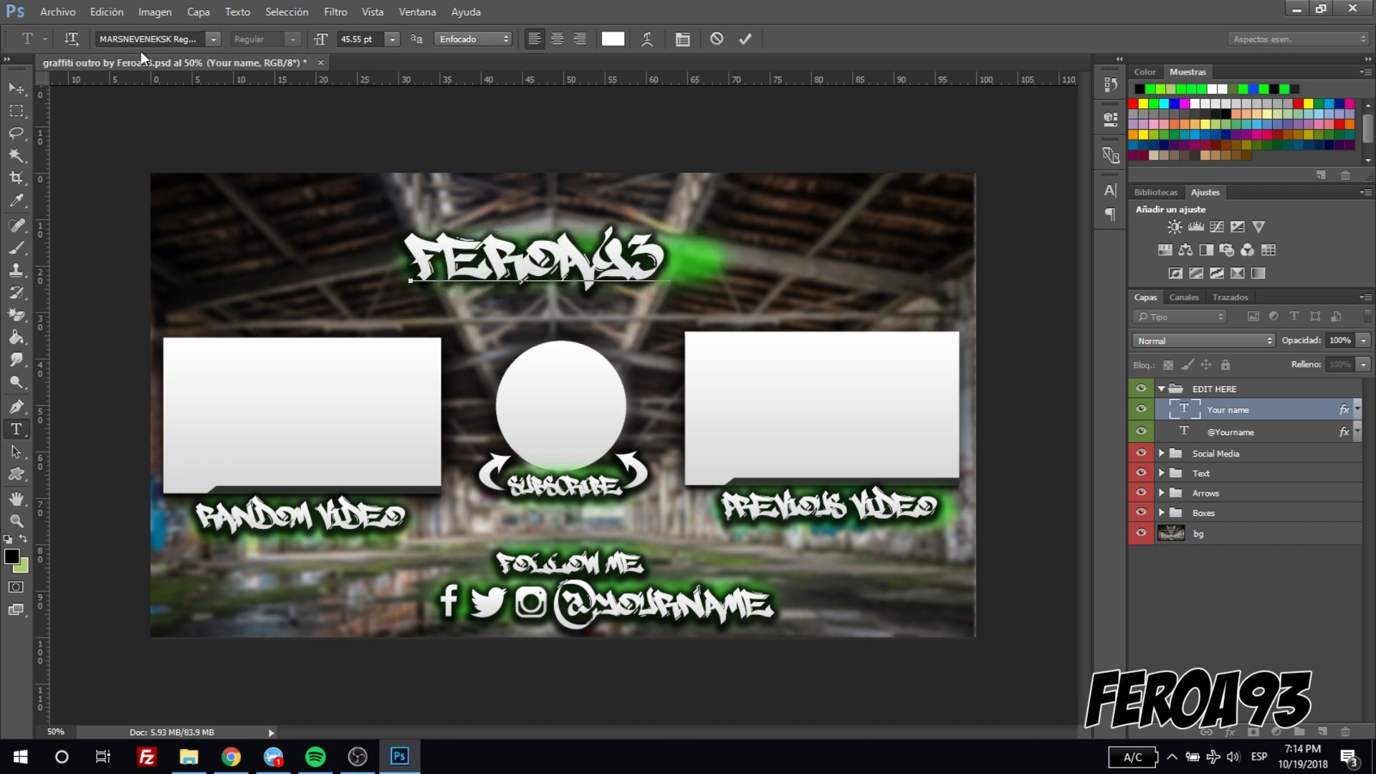
click(15, 86)
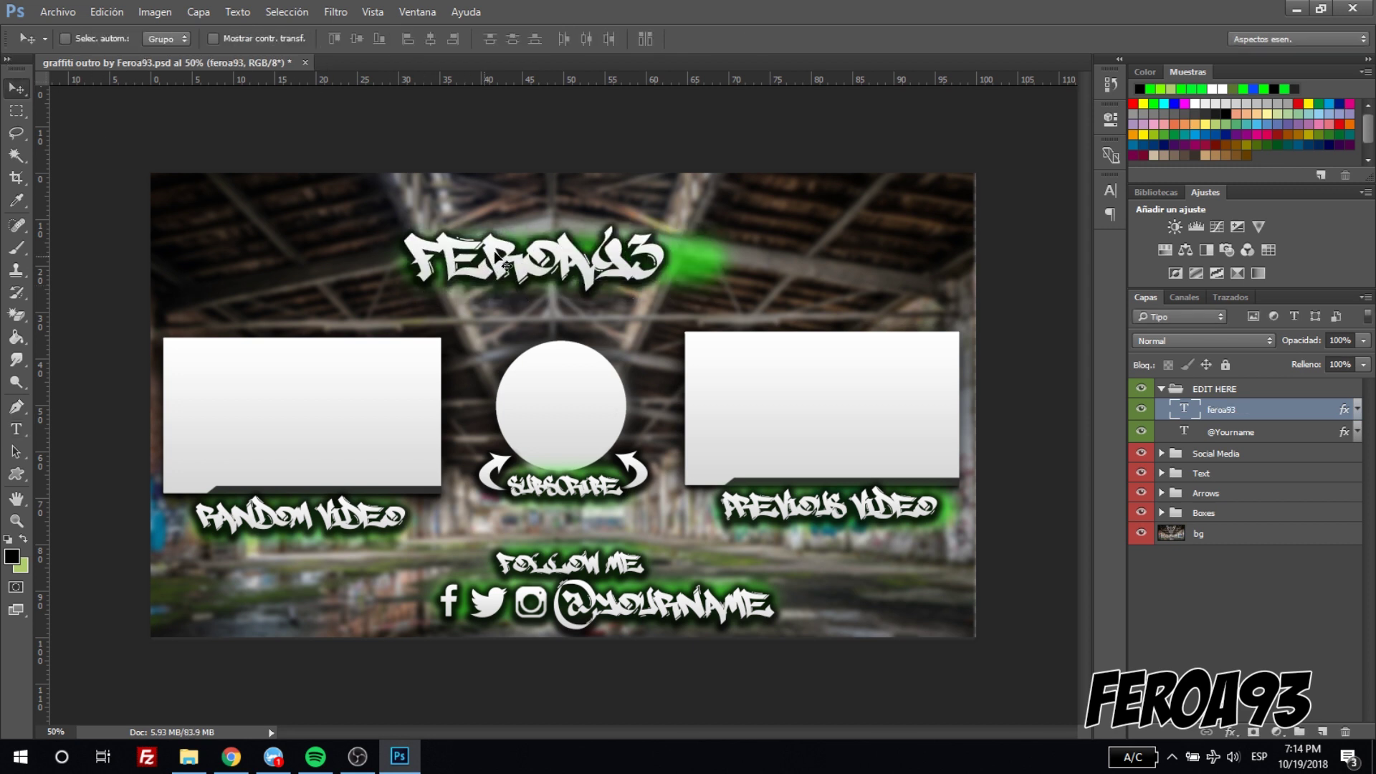
drag(489, 259, 513, 262)
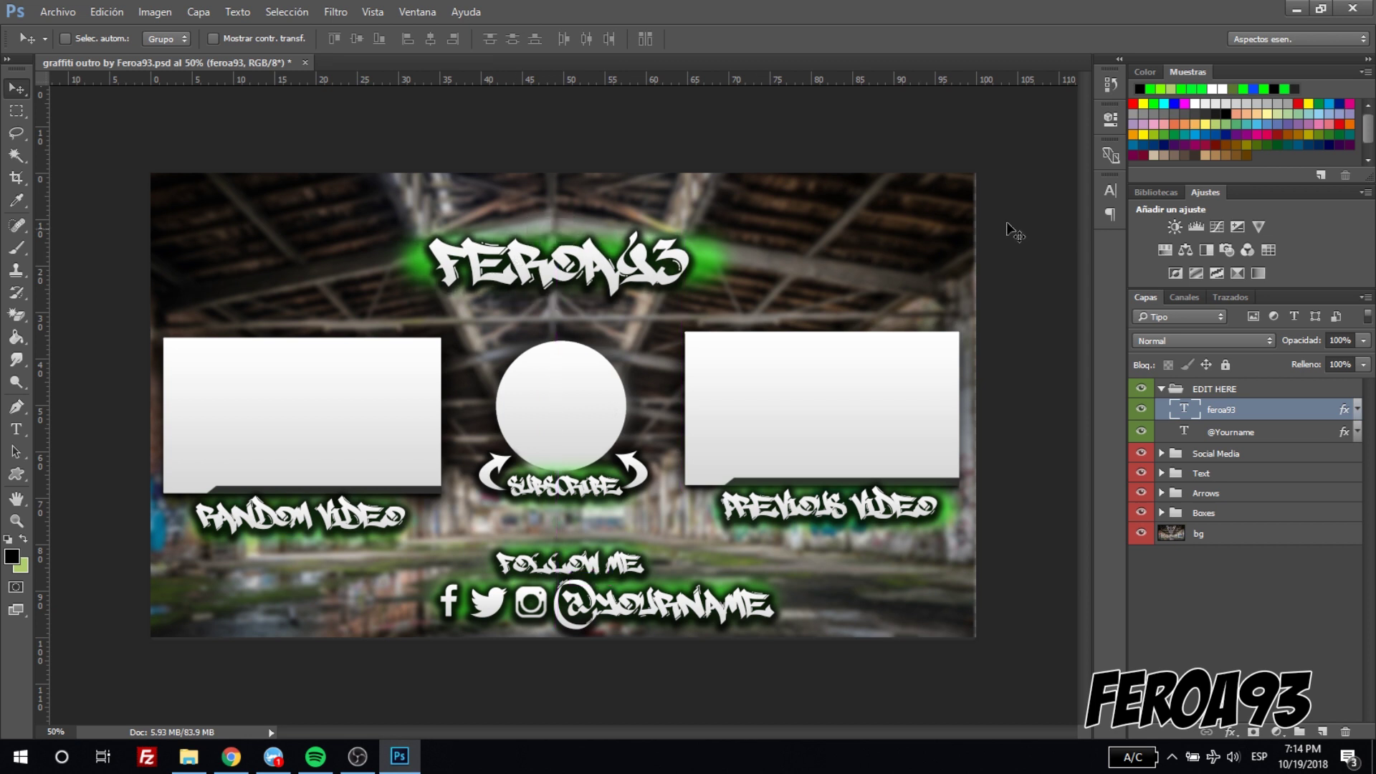
click(1261, 432)
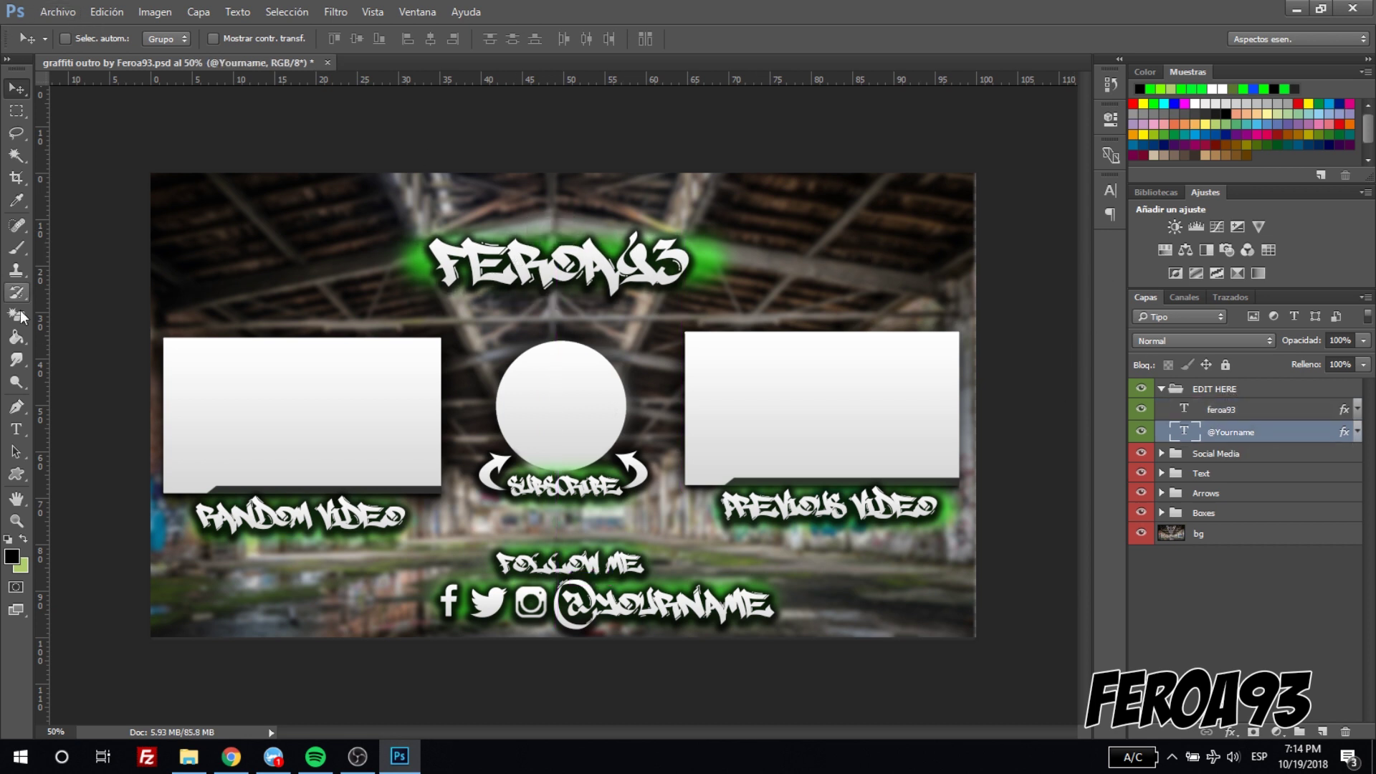
click(14, 431)
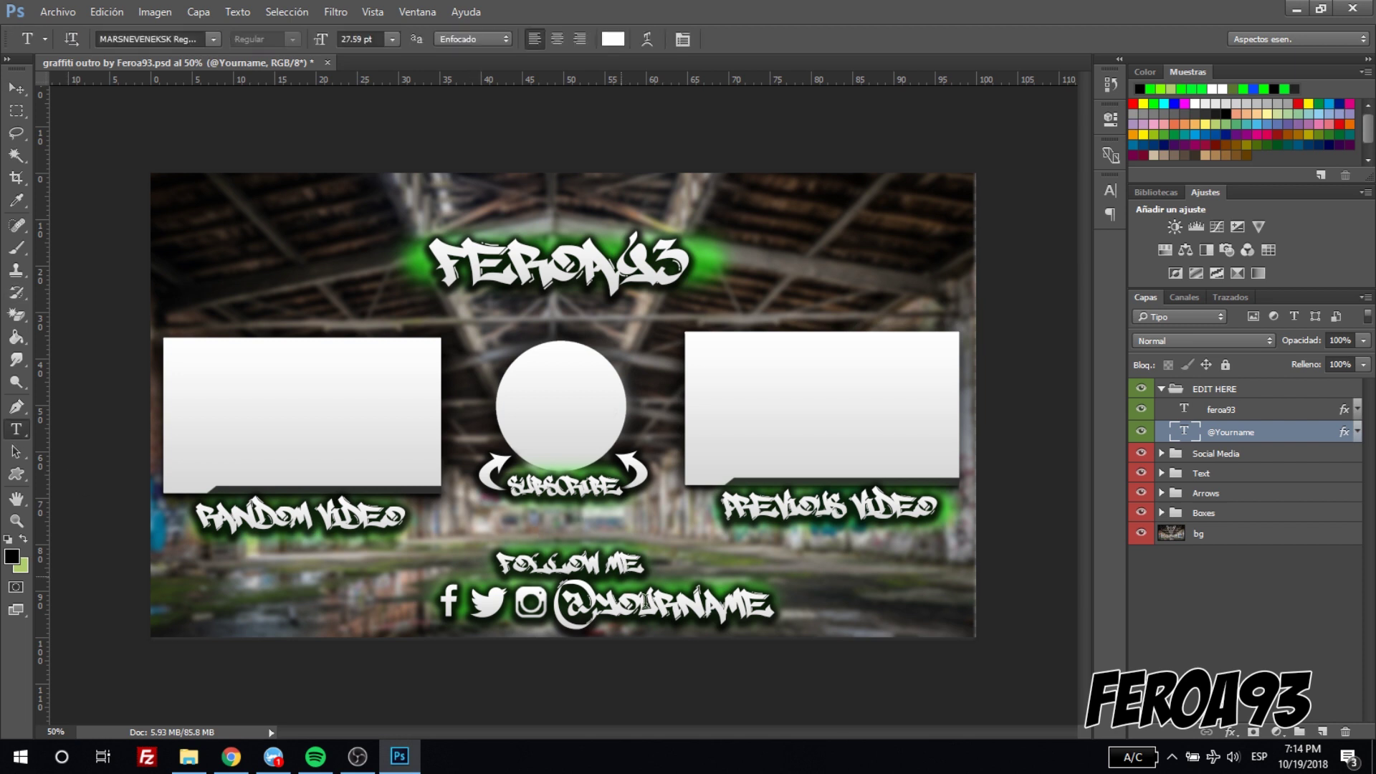
drag(767, 605, 606, 607)
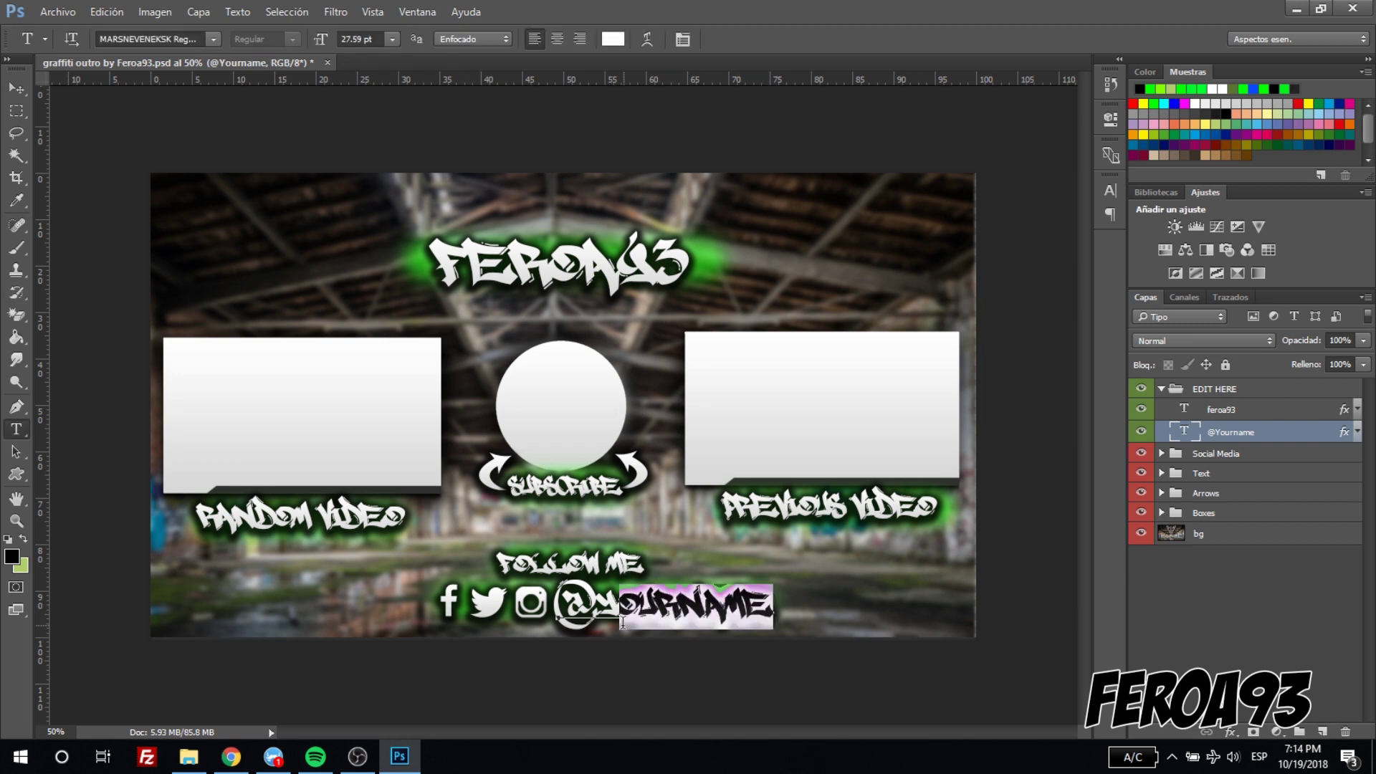
text(feroa93)
click(16, 88)
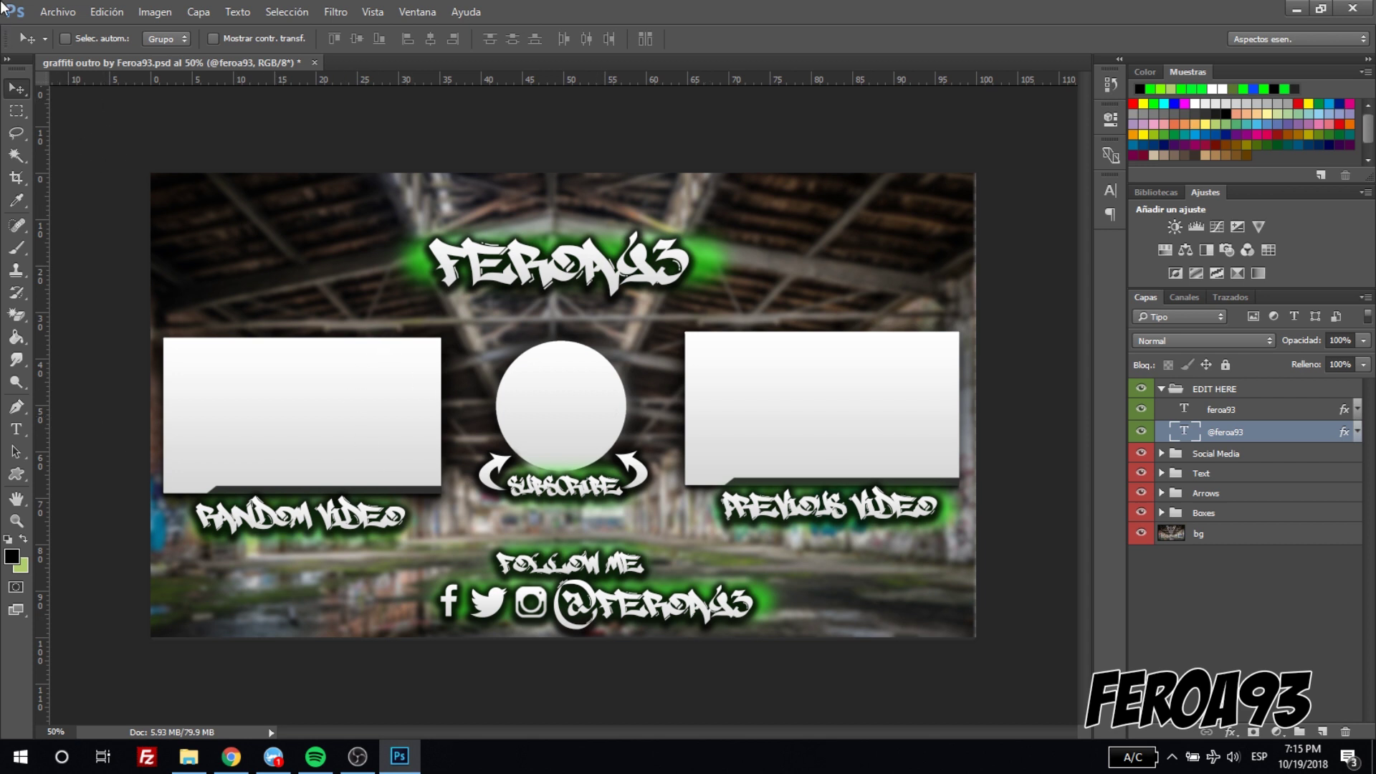
Save a JPEG copy named prueba in the outrograffiti folder at quality 12 (Máxima).
click(54, 13)
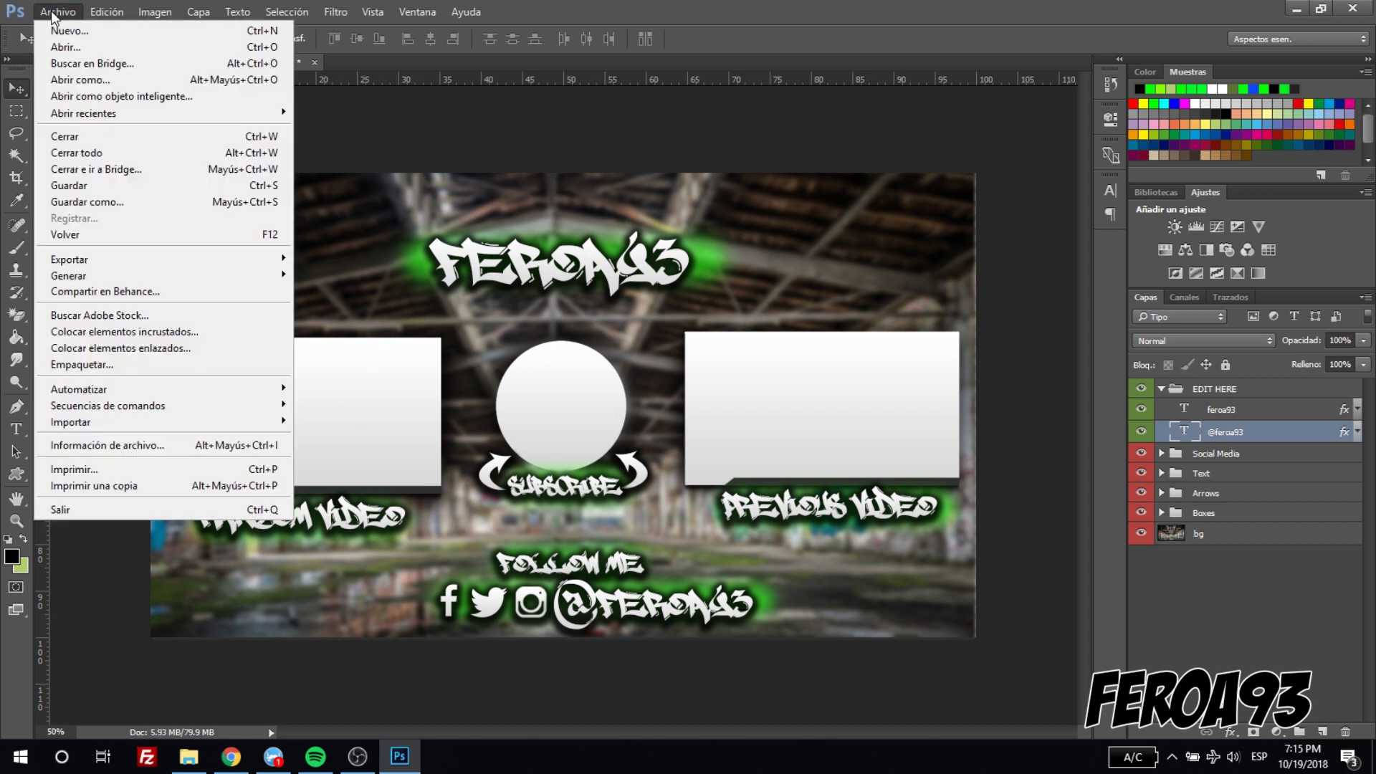
click(142, 204)
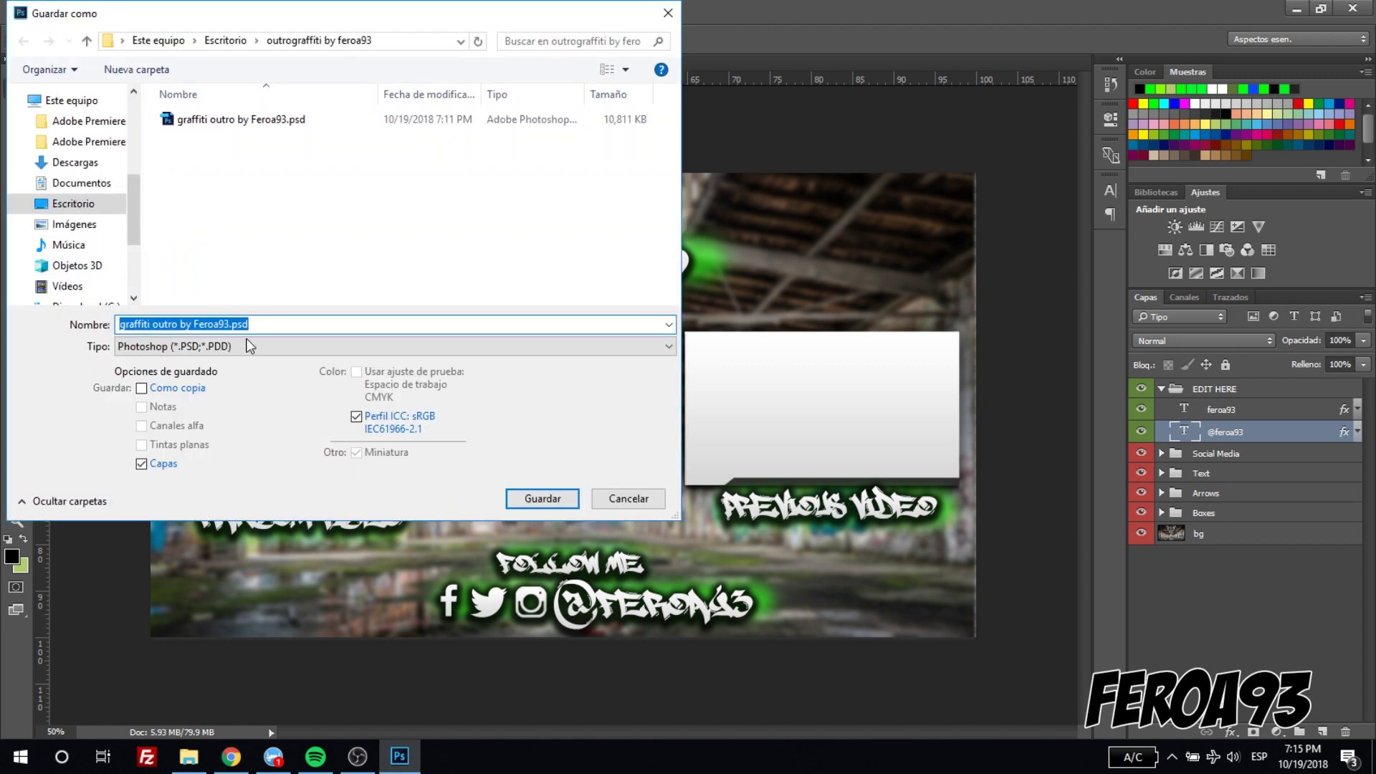
click(248, 346)
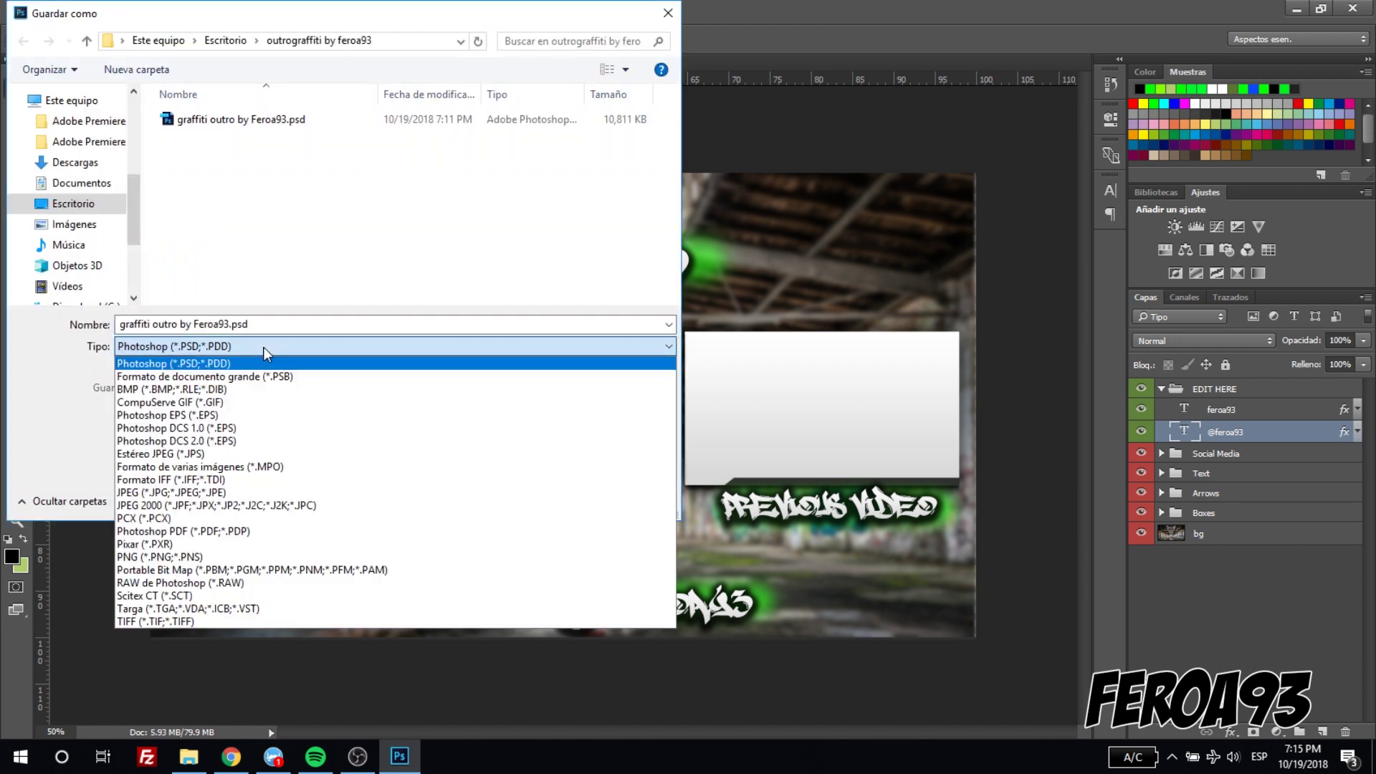
click(319, 495)
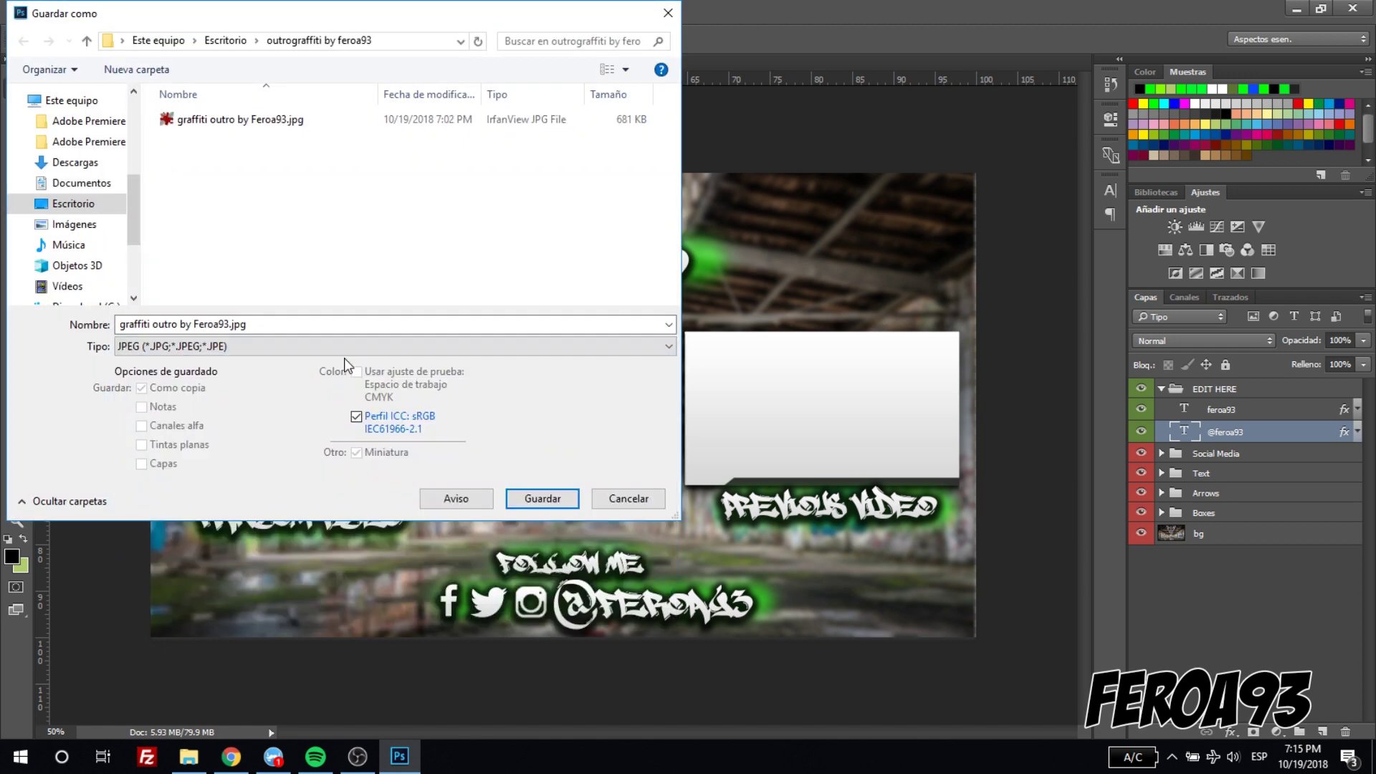
click(352, 326)
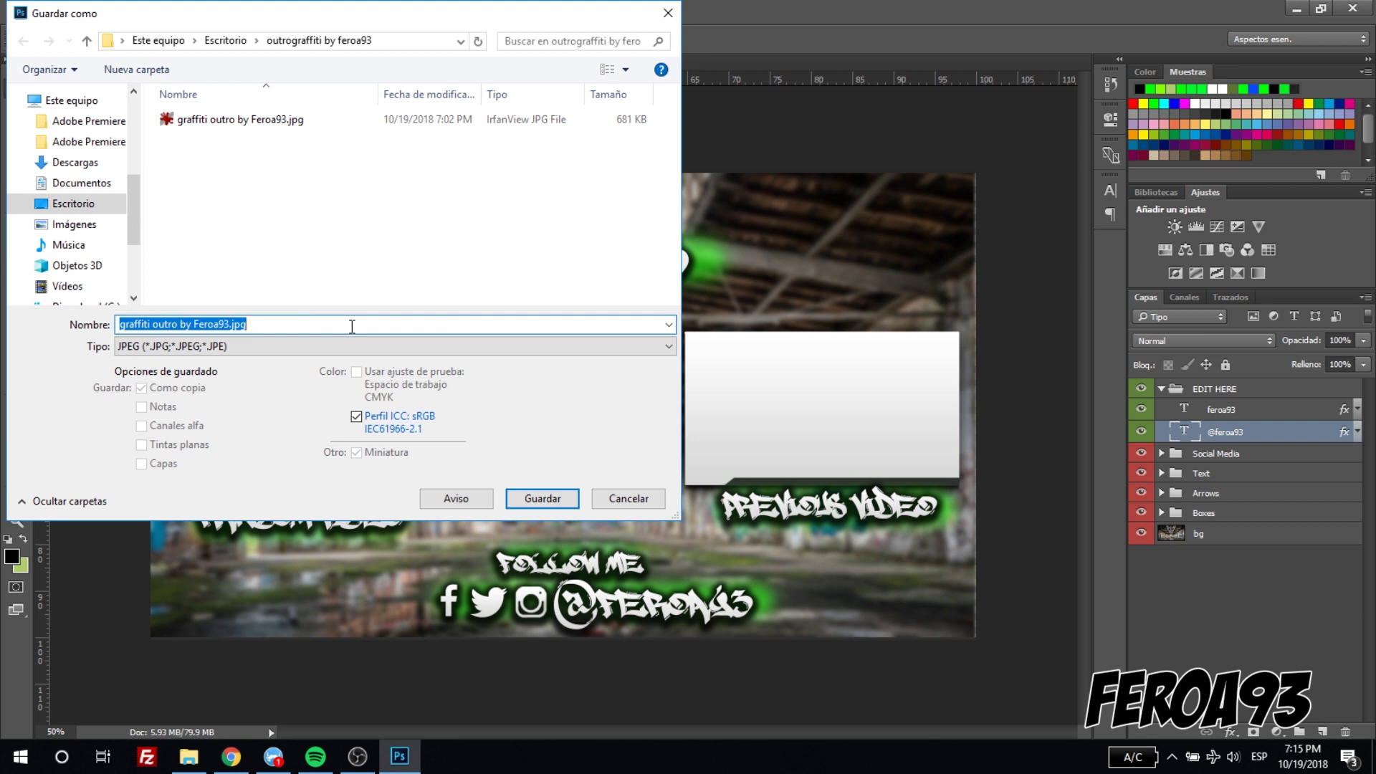
text(prueba)
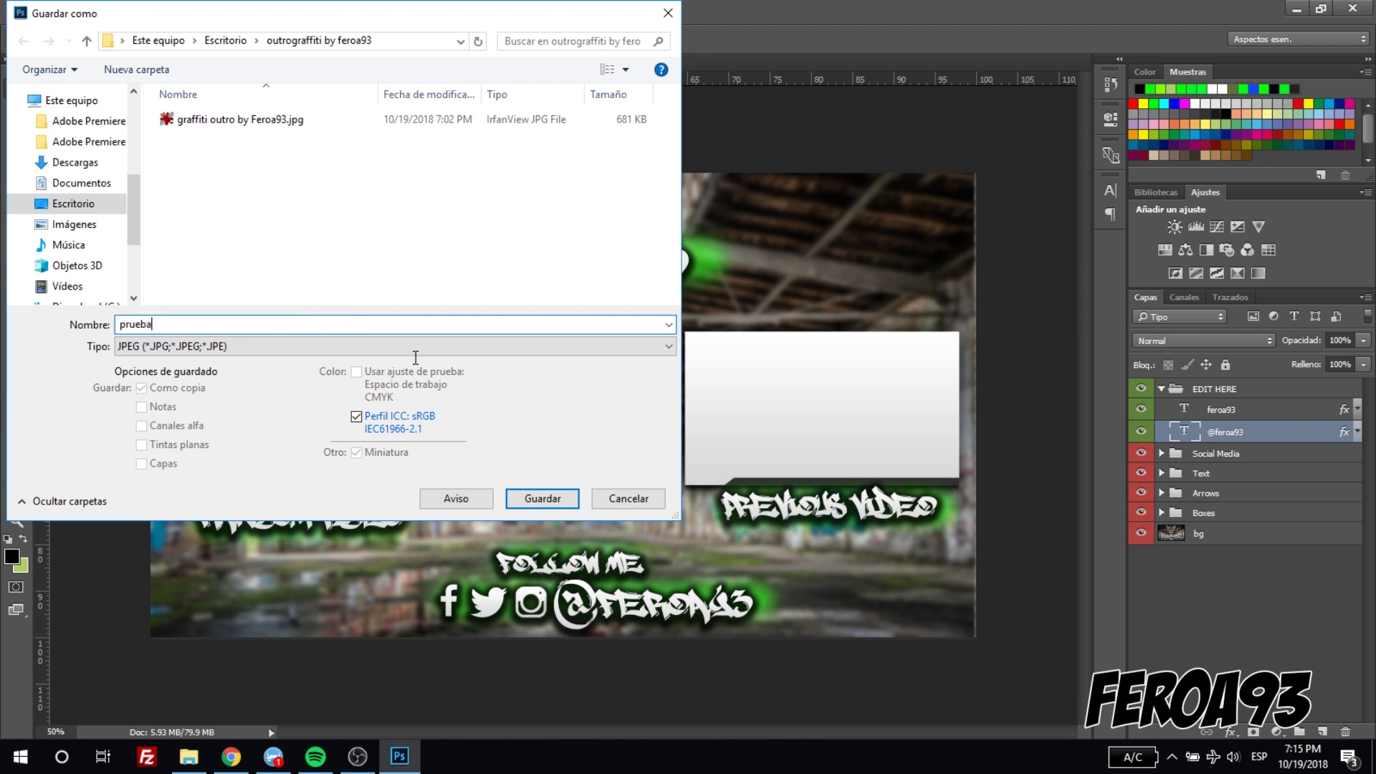
click(542, 498)
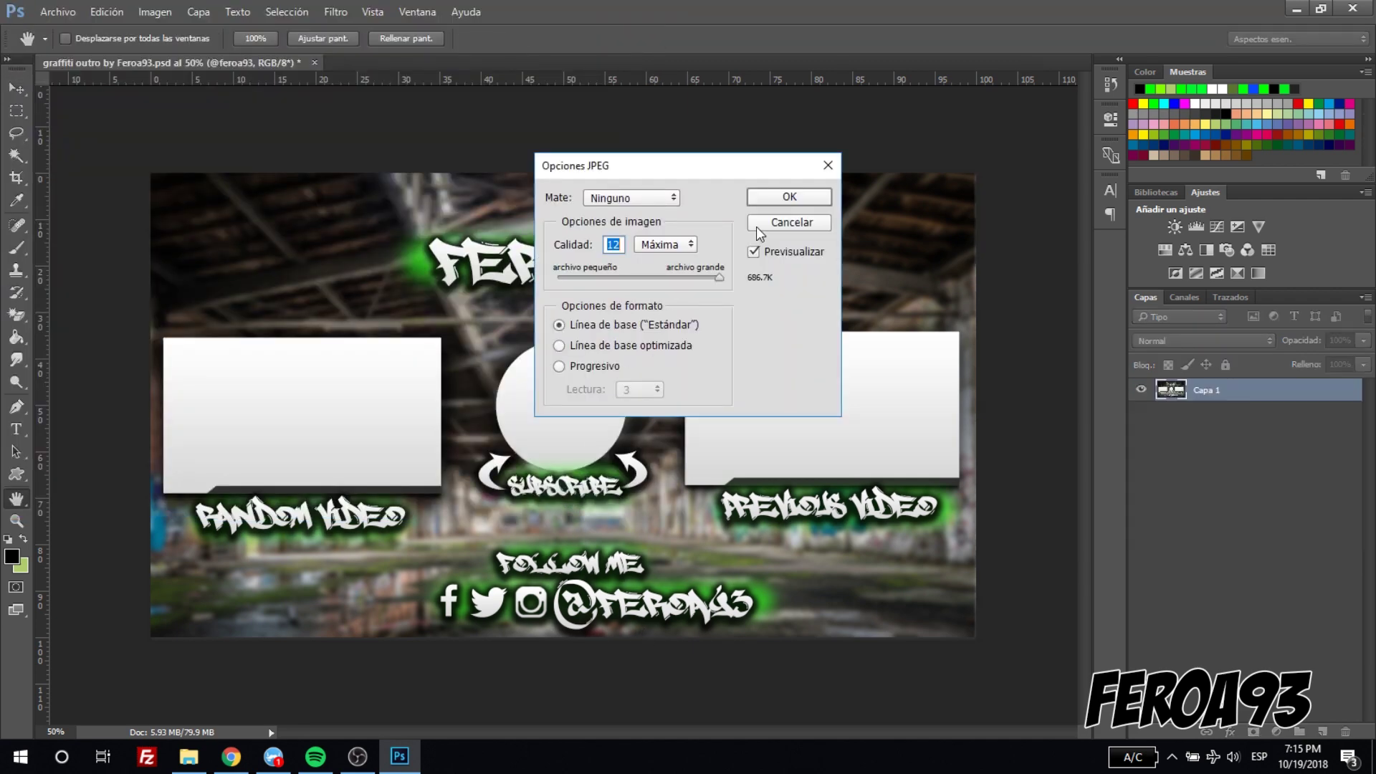
click(789, 197)
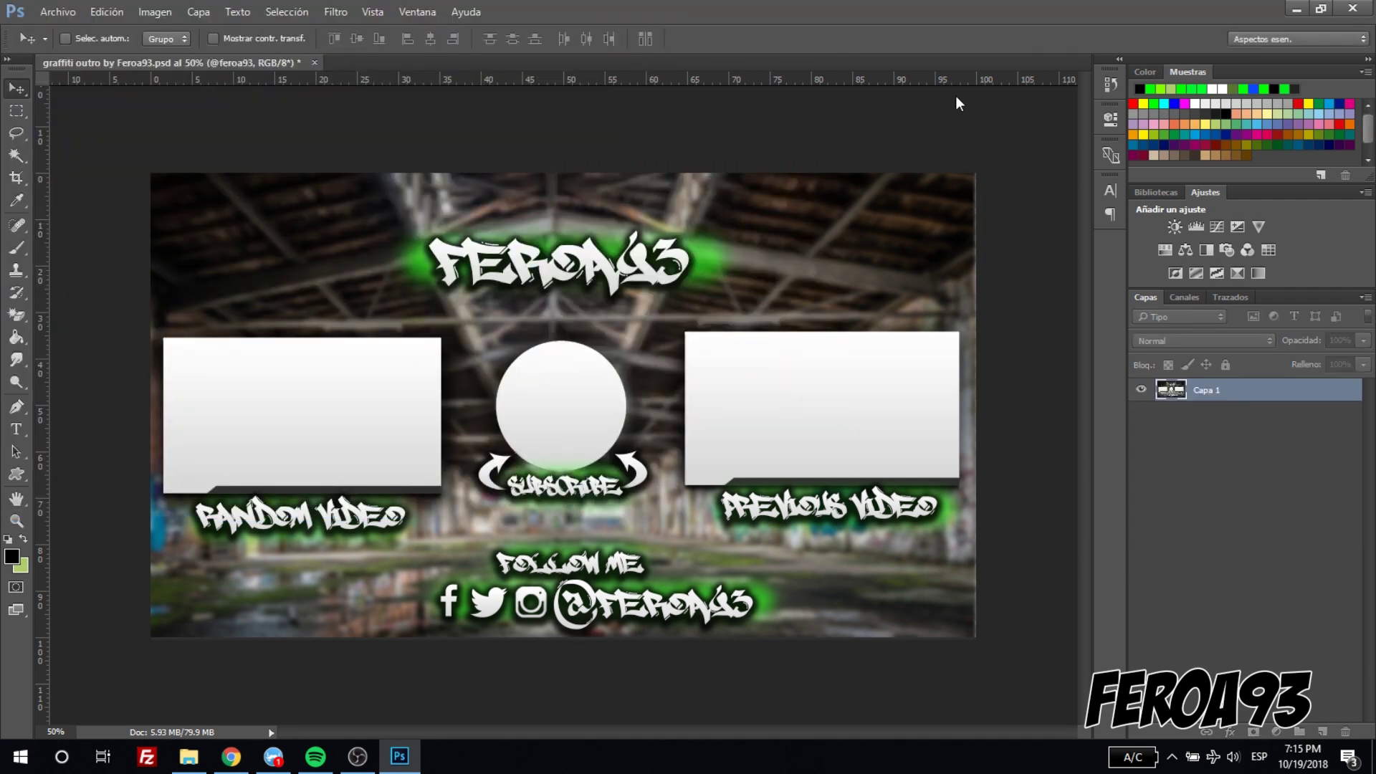
Minimize Photoshop and open prueba.jpg in IrfanView to check the finished outro.
click(1296, 9)
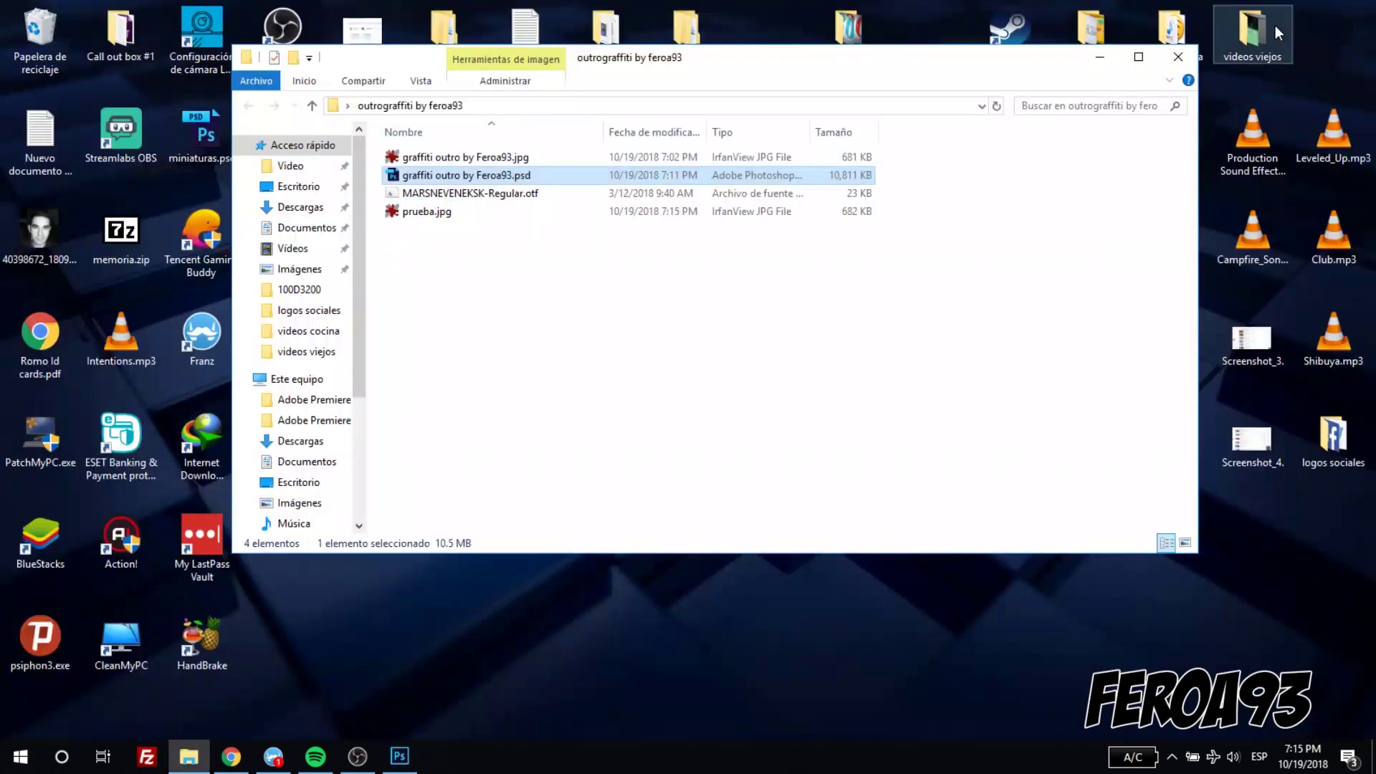
double_click(495, 215)
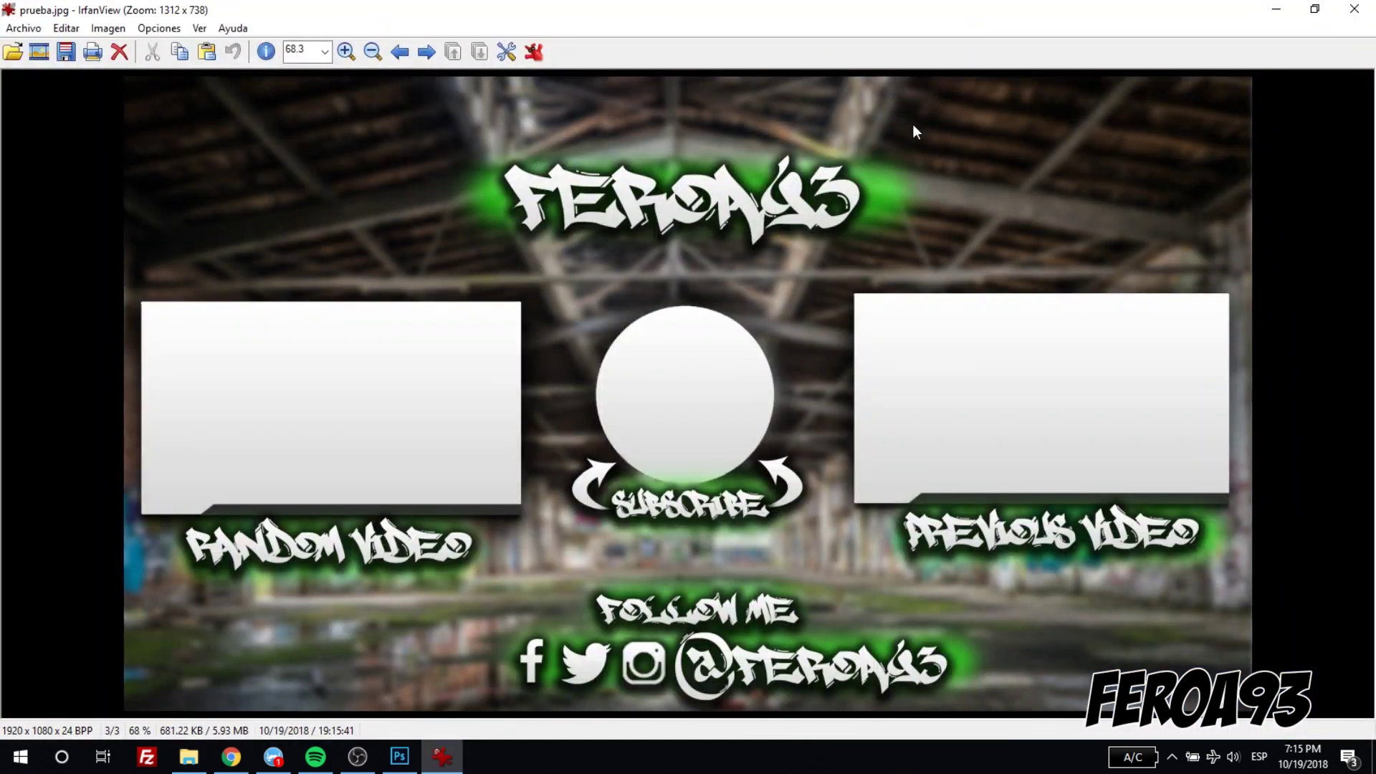